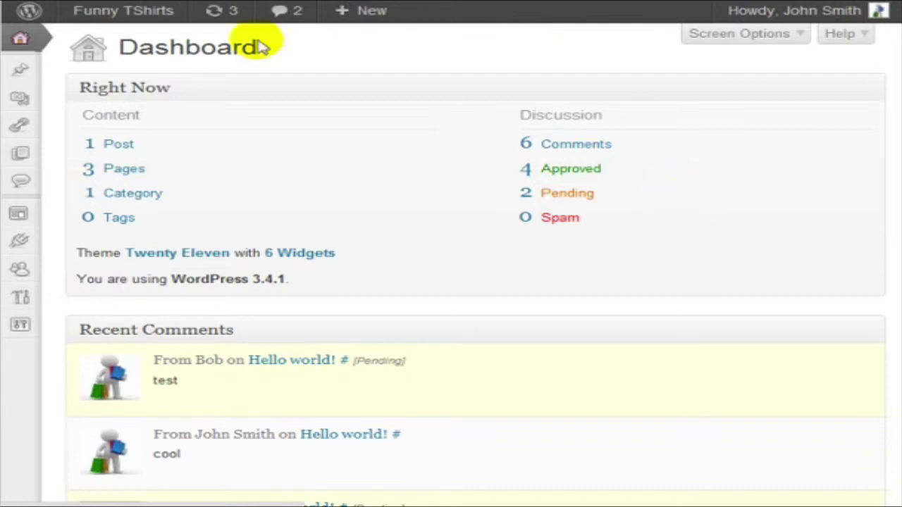
# - Search the plugin directory for "thank me later" from the page for adding new plugins
pyautogui.moveTo(19, 221)
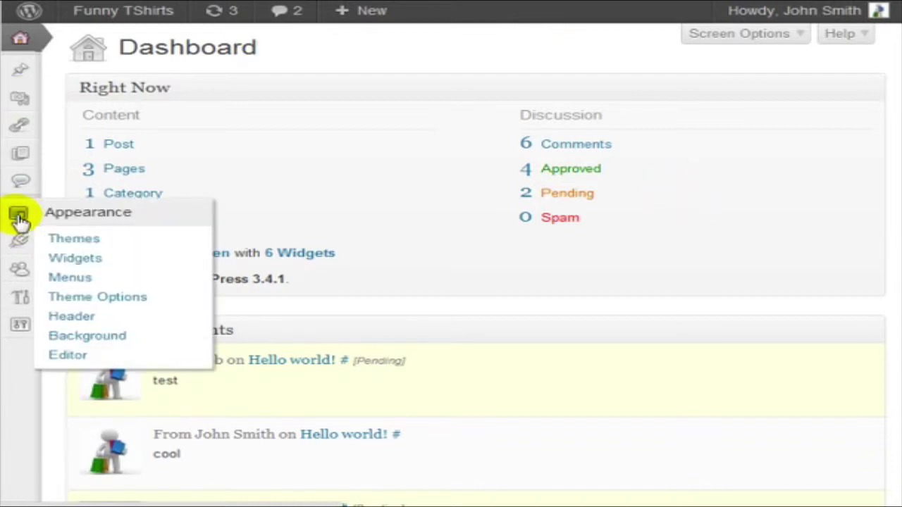
pyautogui.moveTo(17, 243)
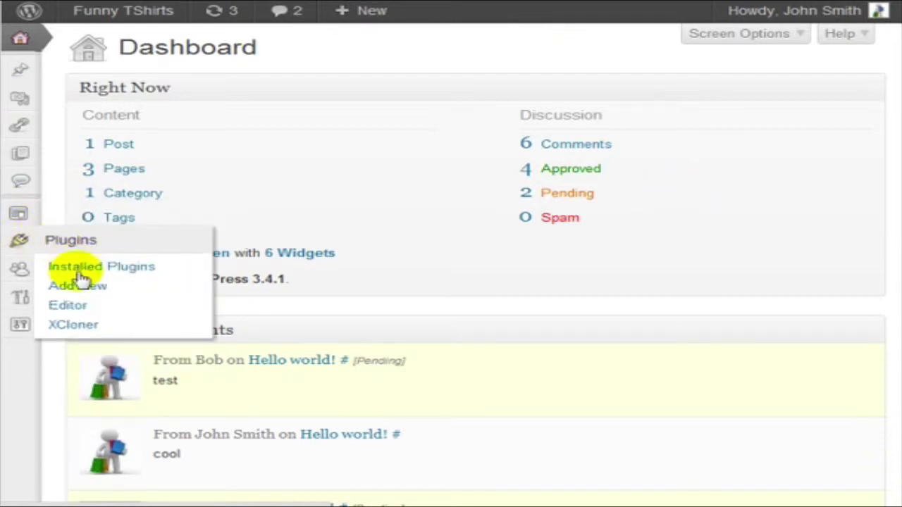
pyautogui.click(59, 287)
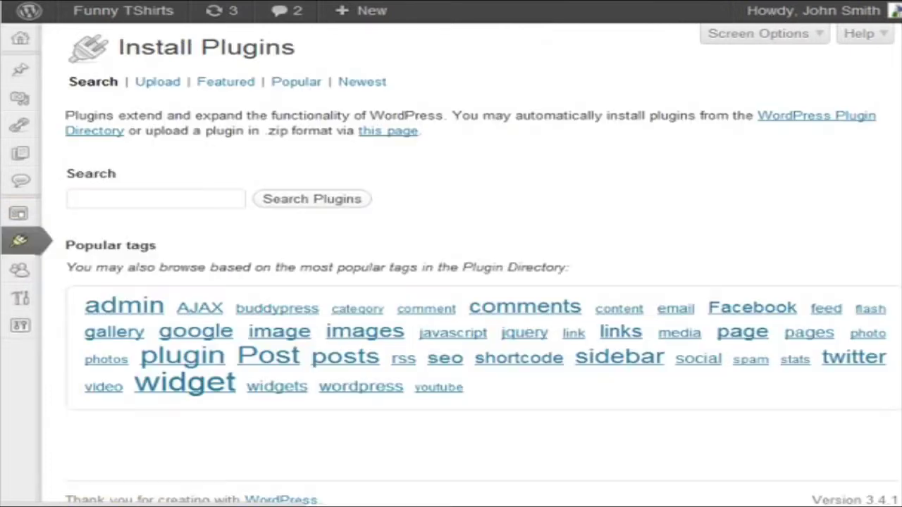
pyautogui.click(179, 198)
pyautogui.write('t')
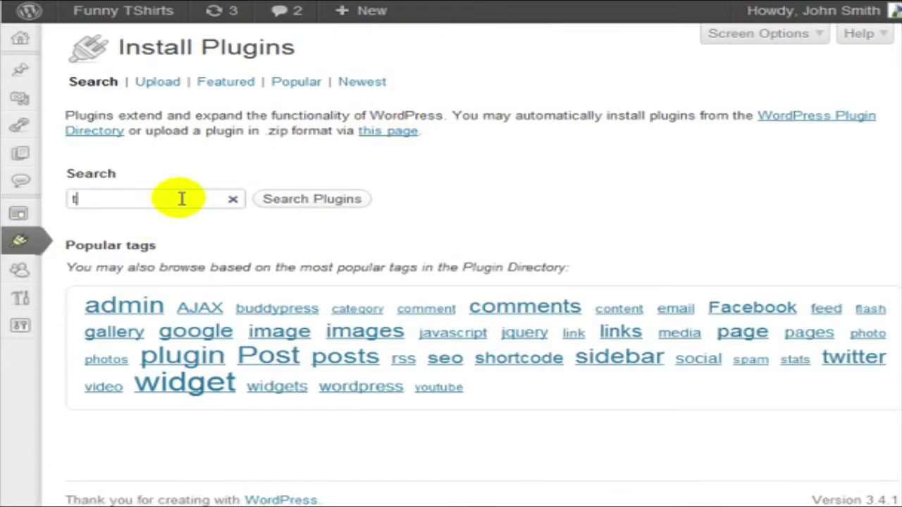
pyautogui.write('hank me later')
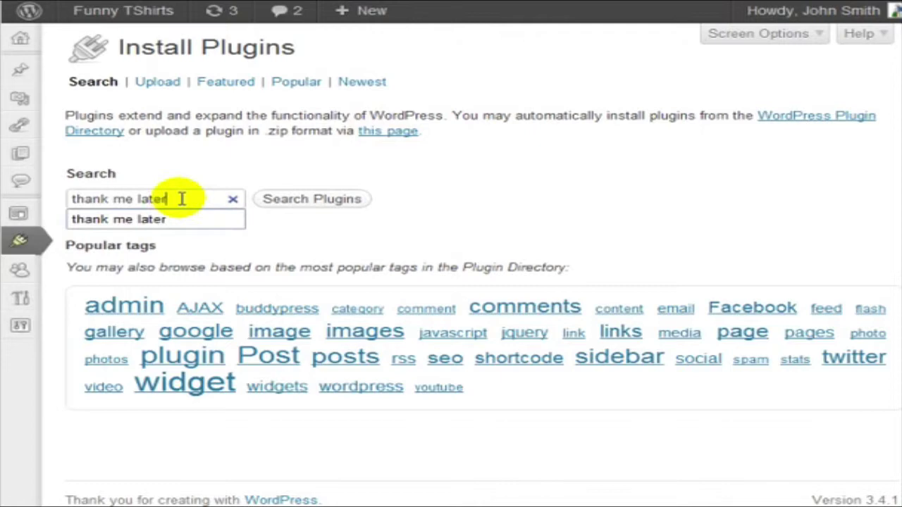
pyautogui.click(304, 198)
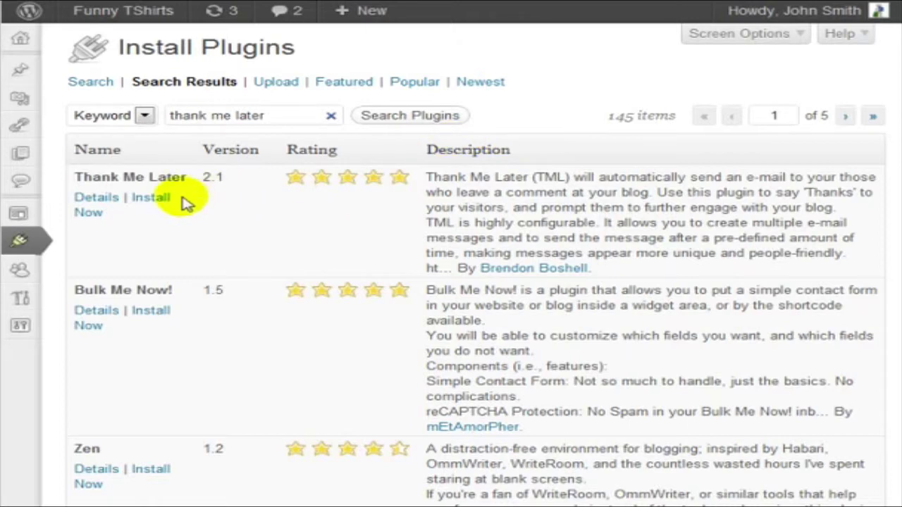
# - Install the Thank Me Later 2.1 plugin using the prefilled FTP connection details, and activate it
pyautogui.click(151, 199)
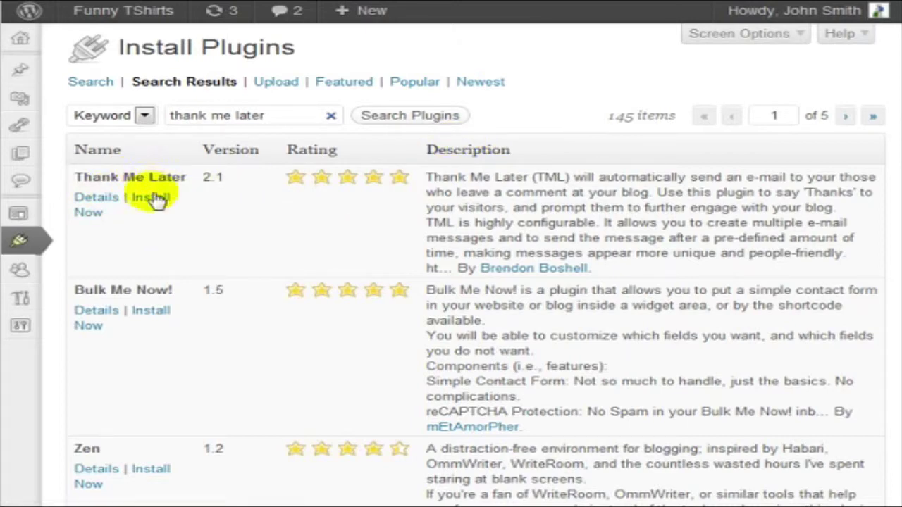
pyautogui.click(494, 257)
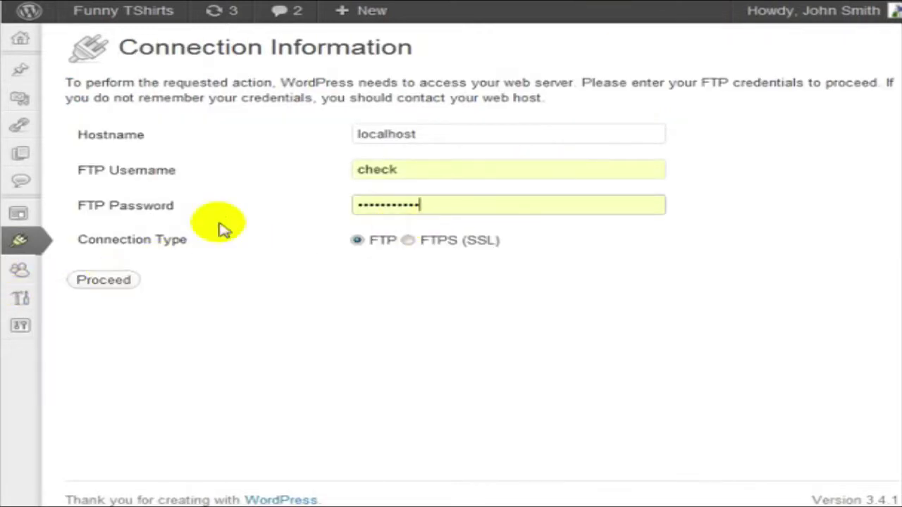
pyautogui.click(103, 279)
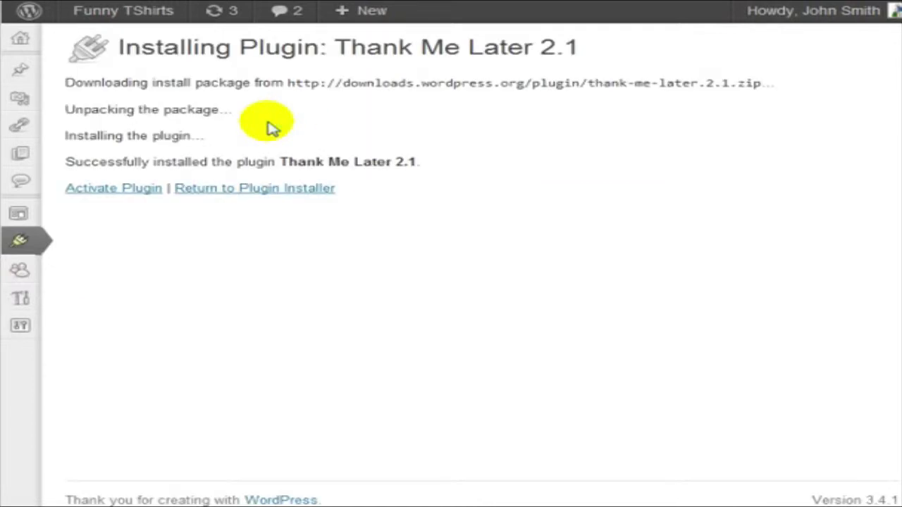
pyautogui.click(107, 189)
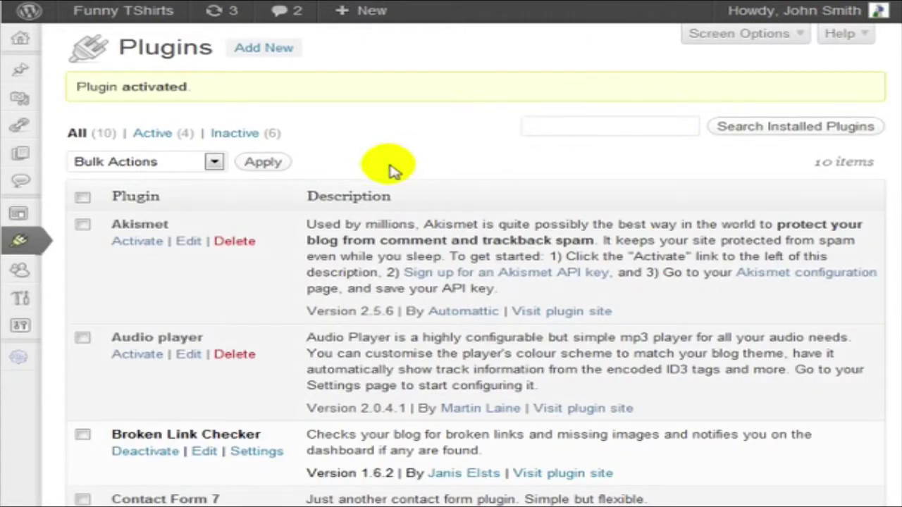
# - Open the existing comment thank-you message in Thank Me Later's messages for editing
pyautogui.scroll(-2, 353, 170)
pyautogui.moveTo(20, 243)
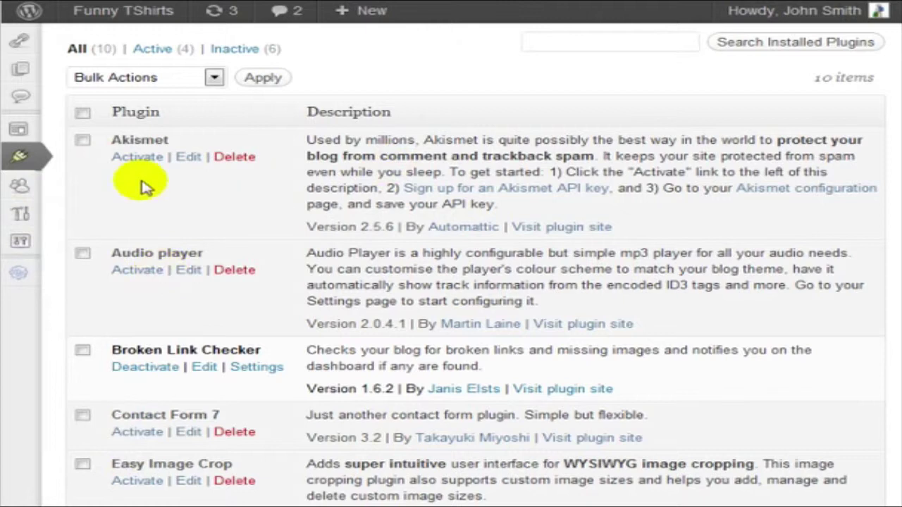
pyautogui.moveTo(17, 285)
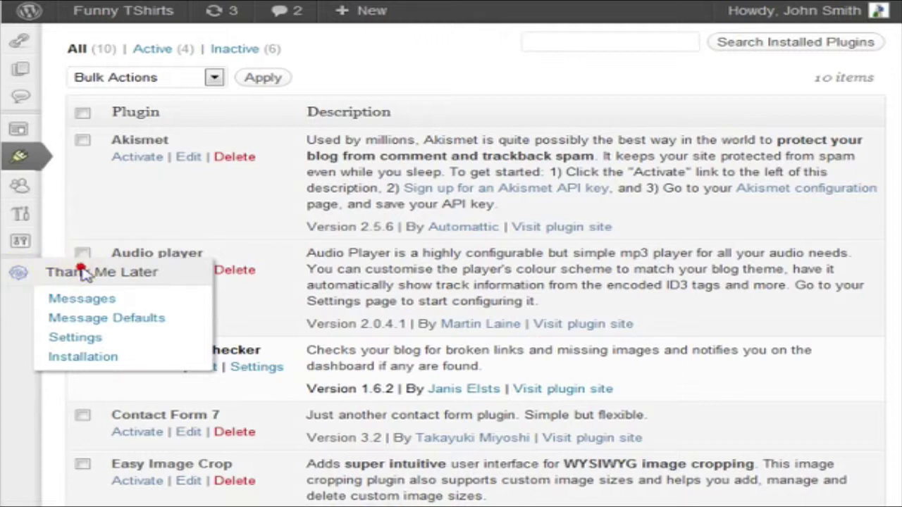
pyautogui.click(60, 299)
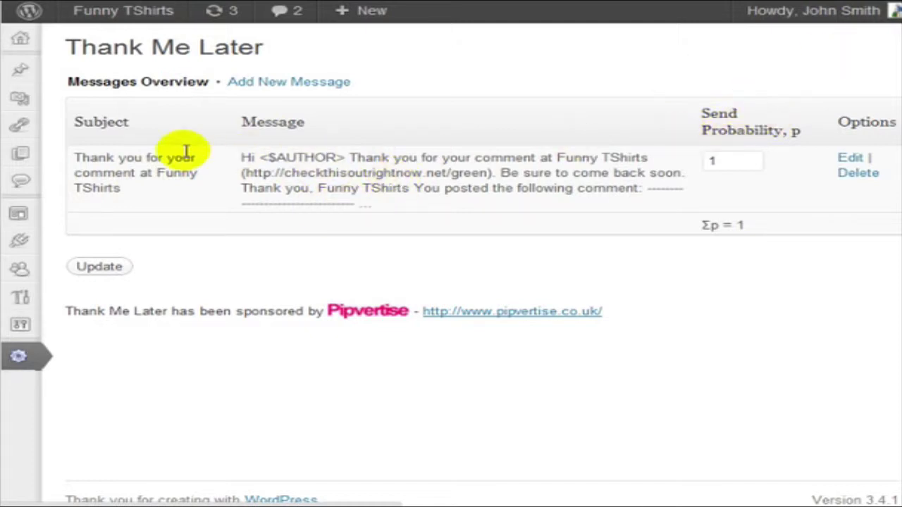
pyautogui.click(853, 161)
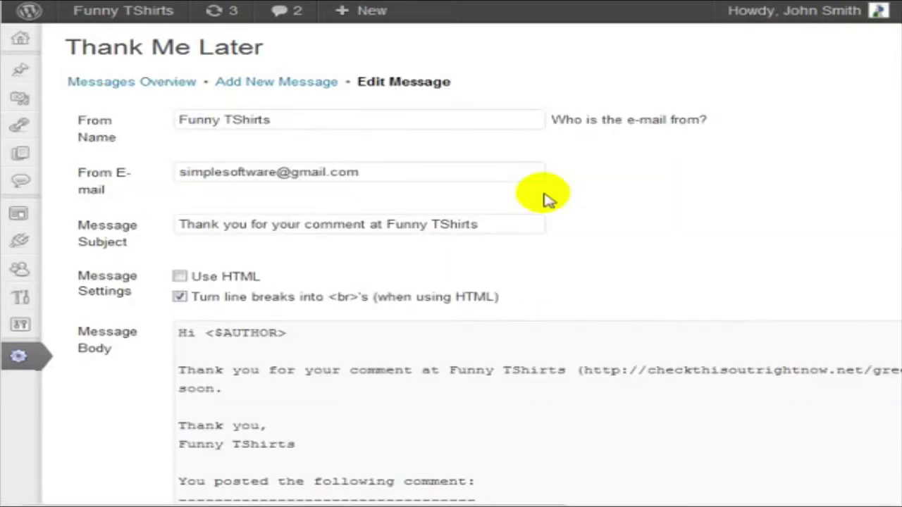
pyautogui.scroll(-2, 544, 195)
pyautogui.scroll(2, 543, 195)
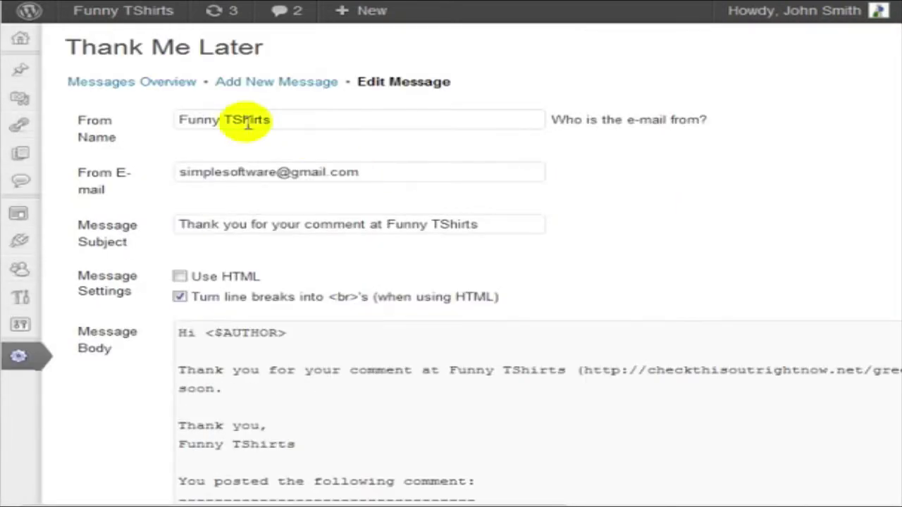
# - Clear the message's sender e-mail address and set the From Name to "First Last name"
pyautogui.tripleClick(345, 171)
pyautogui.press('BackSpace')
pyautogui.click(322, 121)
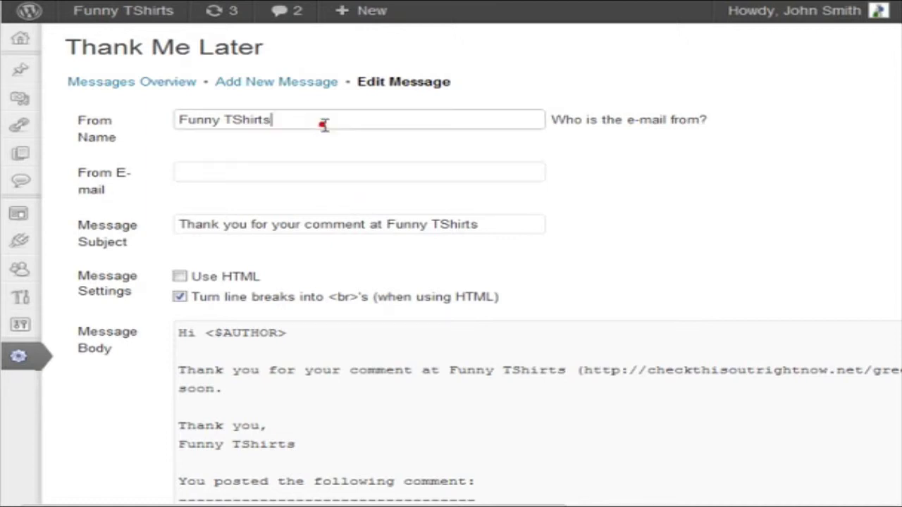
pyautogui.tripleClick(325, 125)
pyautogui.write('First Last name')
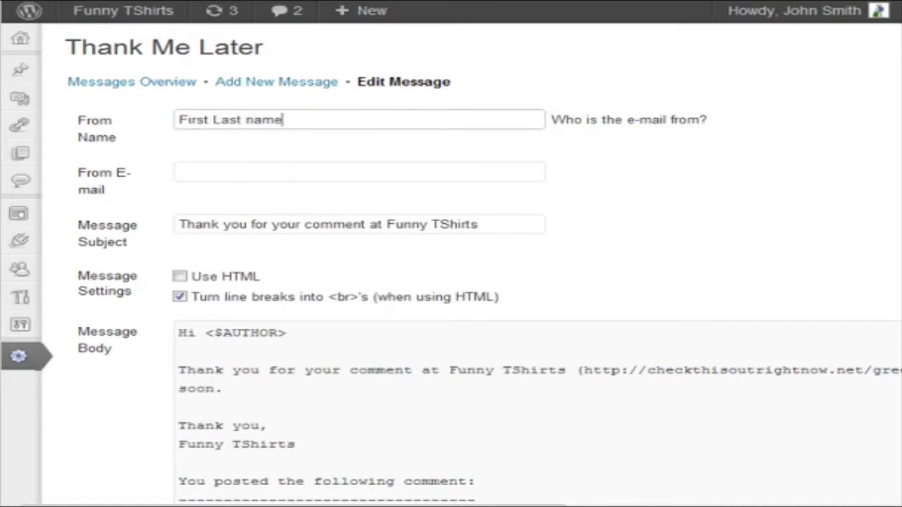
pyautogui.click(262, 170)
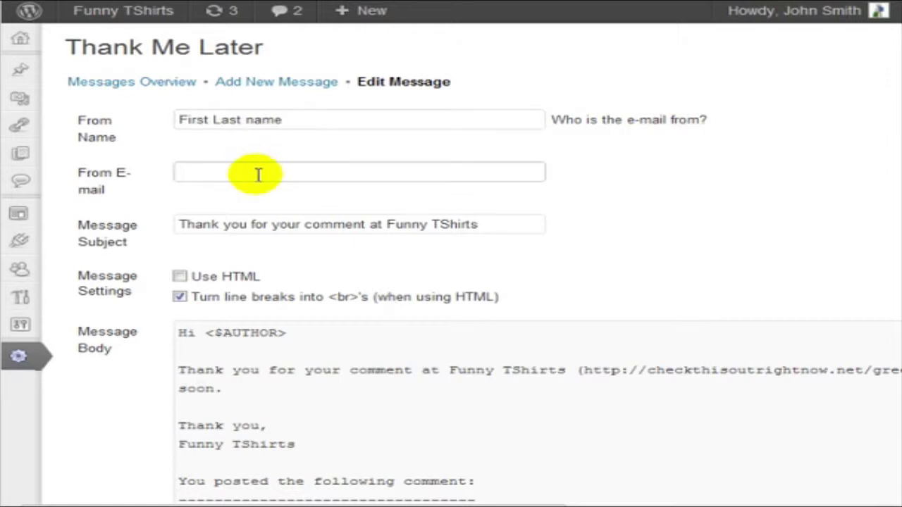
# - Change the message subject to "Thank you for your comment at YourDomain.com"
pyautogui.click(227, 225)
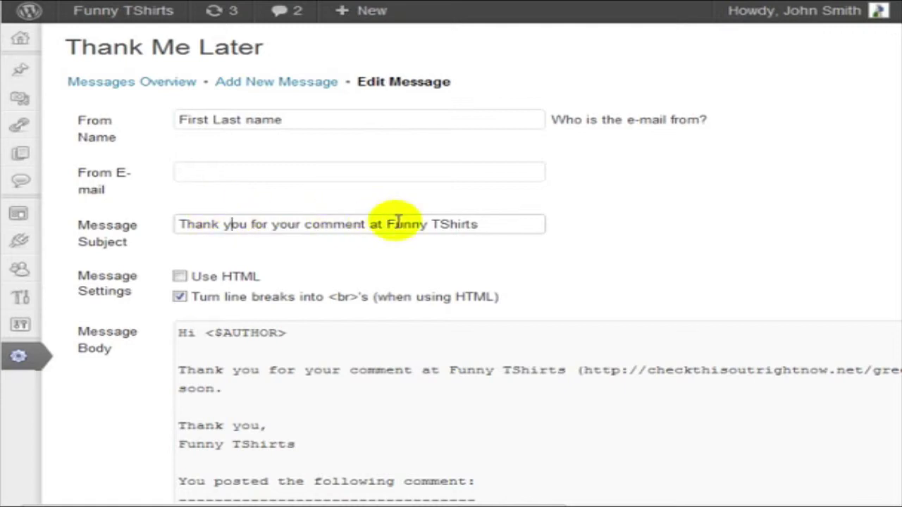
pyautogui.click(497, 223)
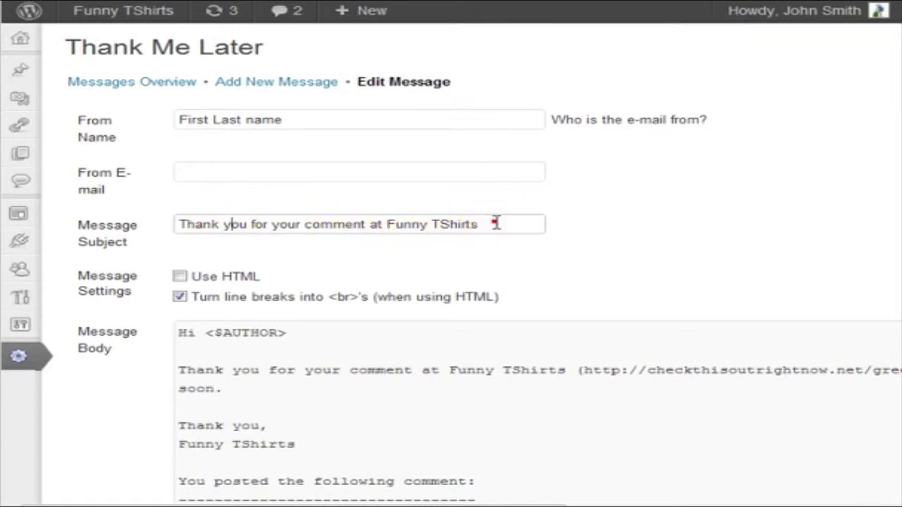
pyautogui.write('.com')
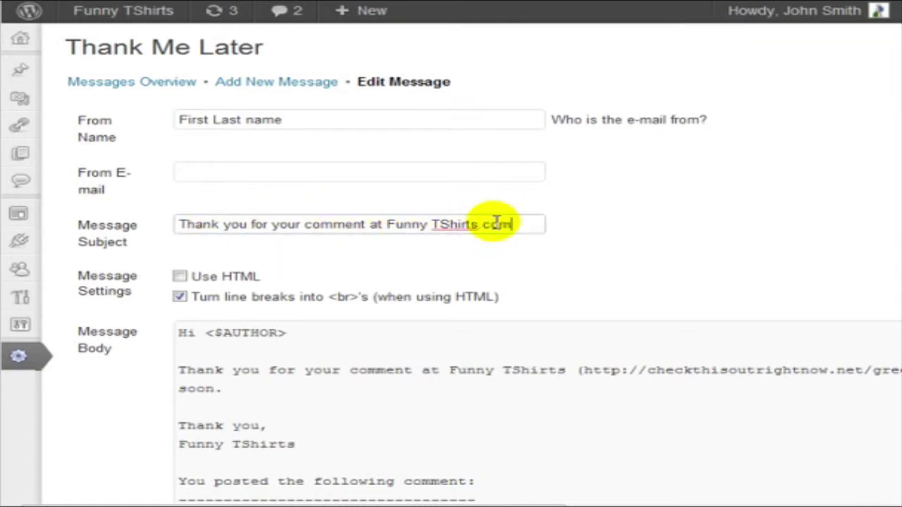
pyautogui.press('Left')
pyautogui.press('Left')
pyautogui.press('Left')
pyautogui.press('Left')
pyautogui.hotkey('ctrl', 'shift', 'Left')
pyautogui.hotkey('ctrl', 'shift', 'Left')
pyautogui.hotkey('ctrl', 'shift', 'Left')
pyautogui.hotkey('shift', 'Right')
pyautogui.hotkey('shift', 'Right')
pyautogui.hotkey('shift', 'Right')
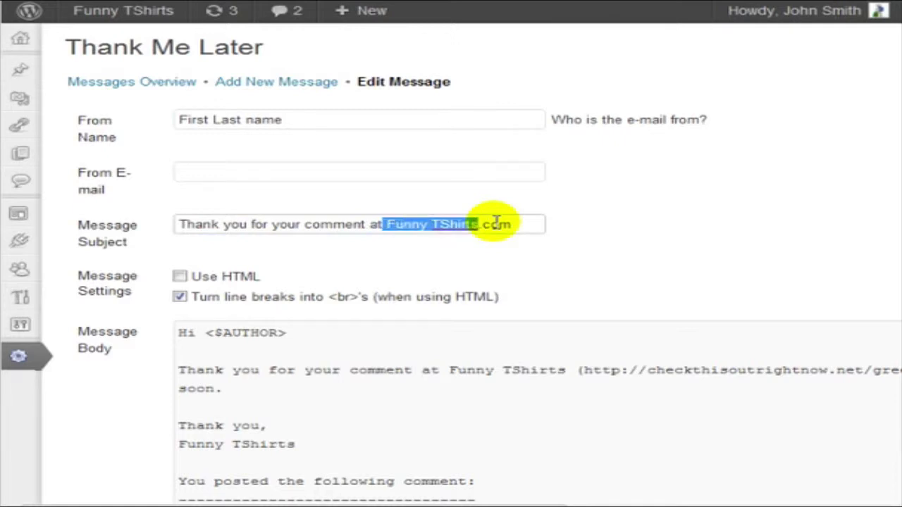
pyautogui.write('Yourd')
pyautogui.press('BackSpace')
pyautogui.press('BackSpace')
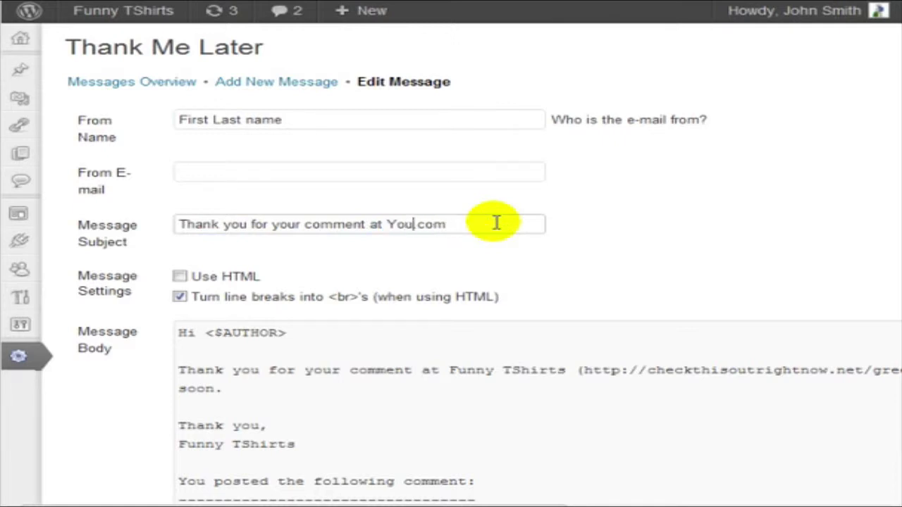
pyautogui.write('rDomain')
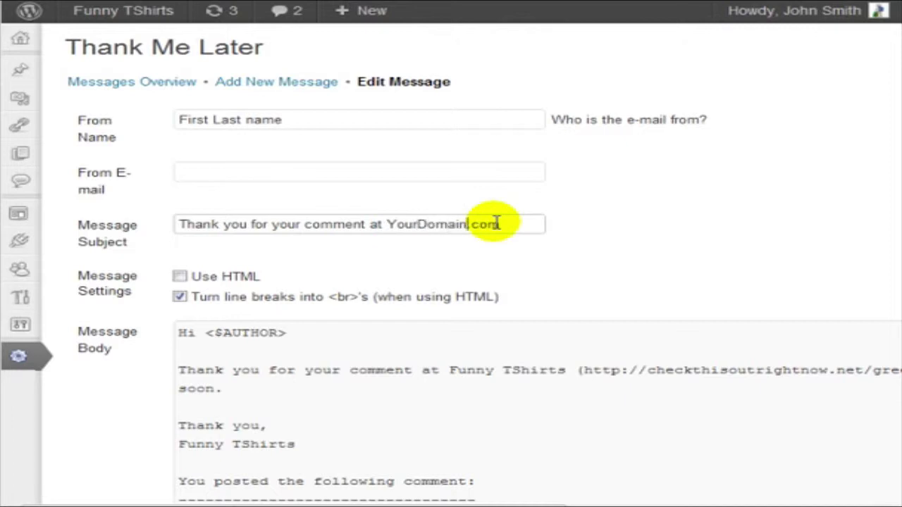
# - Split "Be sure to come back soon." into its own paragraph in the message body, with a blank line above it
pyautogui.scroll(-2, 568, 210)
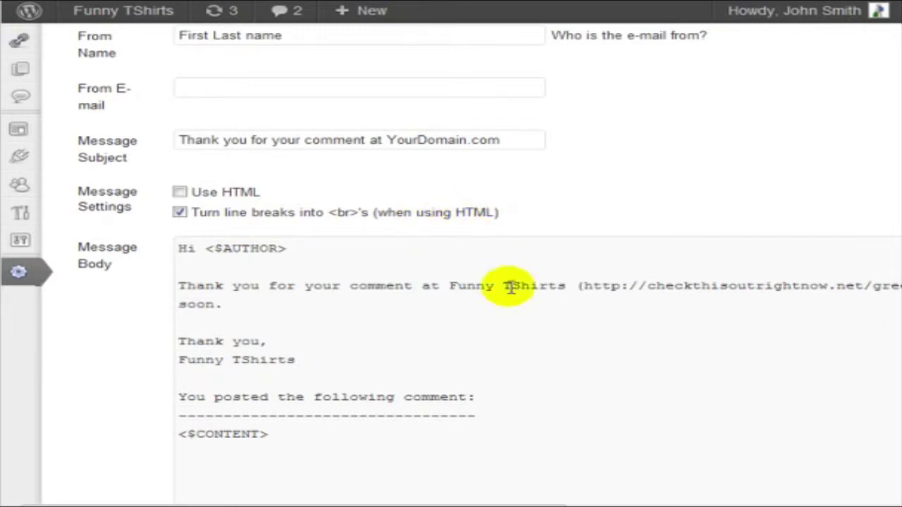
pyautogui.scroll(-2, 184, 254)
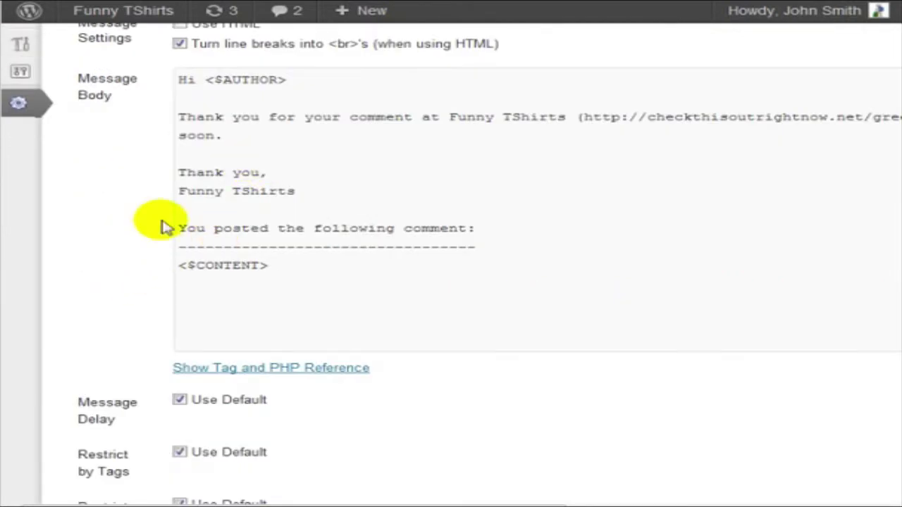
pyautogui.scroll(1, 296, 183)
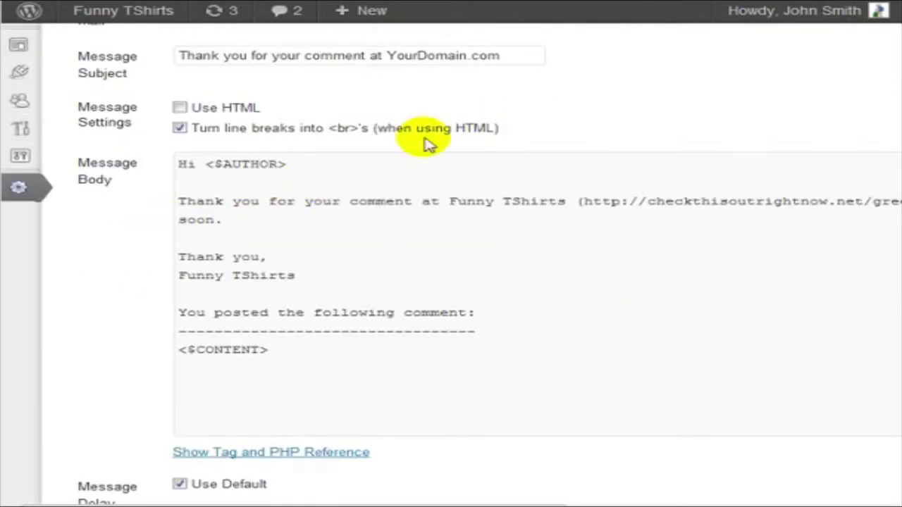
pyautogui.click(323, 201)
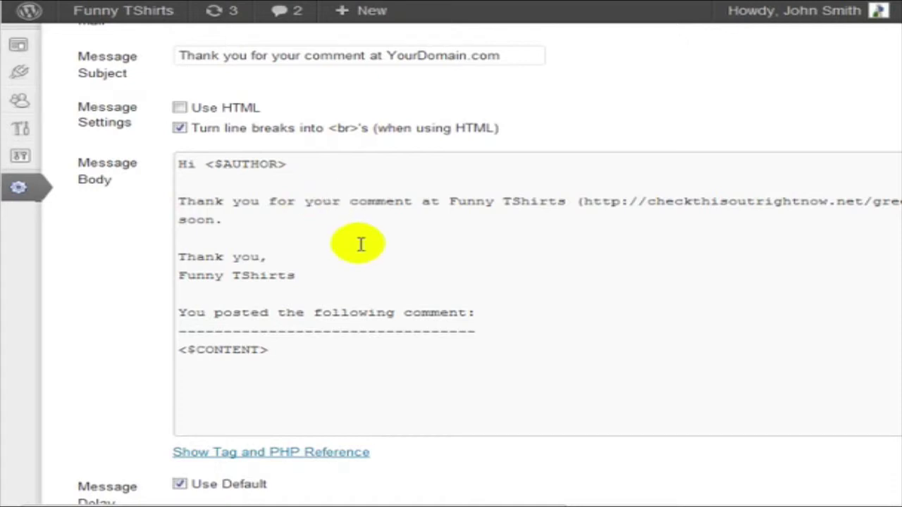
pyautogui.press('End')
pyautogui.hotkey('ctrl', 'Left')
pyautogui.hotkey('ctrl', 'Left')
pyautogui.hotkey('ctrl', 'Left')
pyautogui.hotkey('ctrl', 'Left')
pyautogui.hotkey('ctrl', 'Left')
pyautogui.hotkey('ctrl', 'Left')
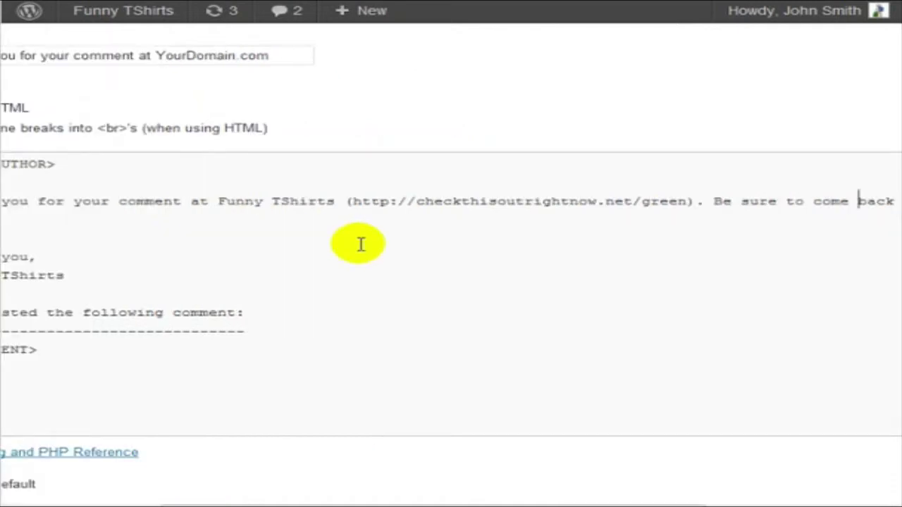
pyautogui.press('Return')
pyautogui.press('Return')
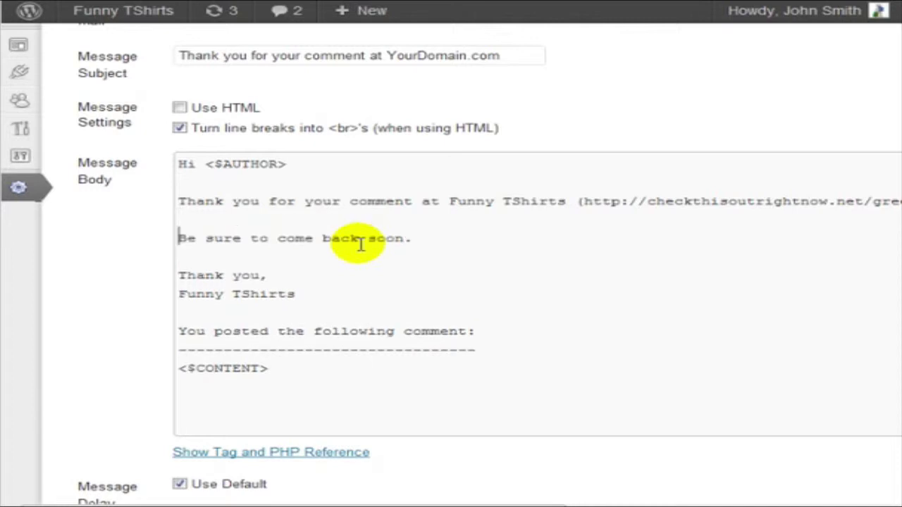
# - Replace the message body's "come back soon" sentence with "Because you took action, I want to give you exclusive access only to this report here:"
pyautogui.tripleClick(361, 243)
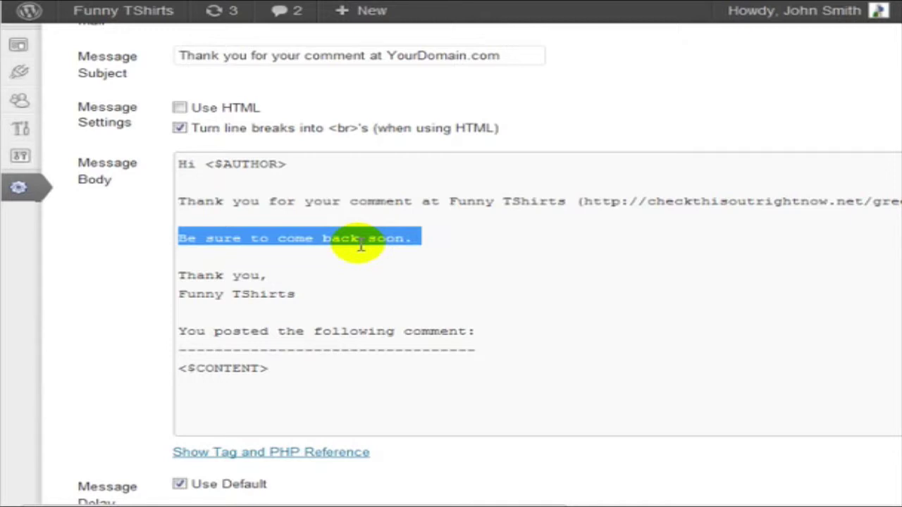
pyautogui.write('Because you took')
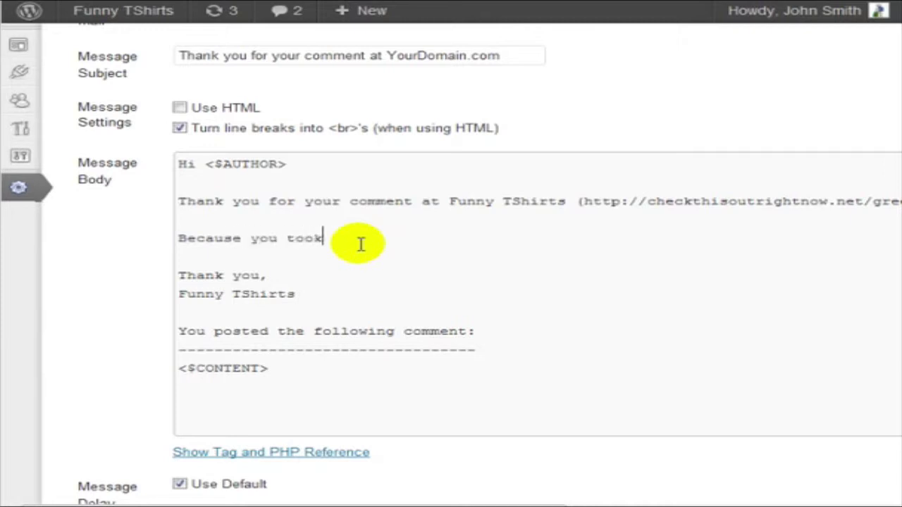
pyautogui.write(' actio')
pyautogui.write(', I want ')
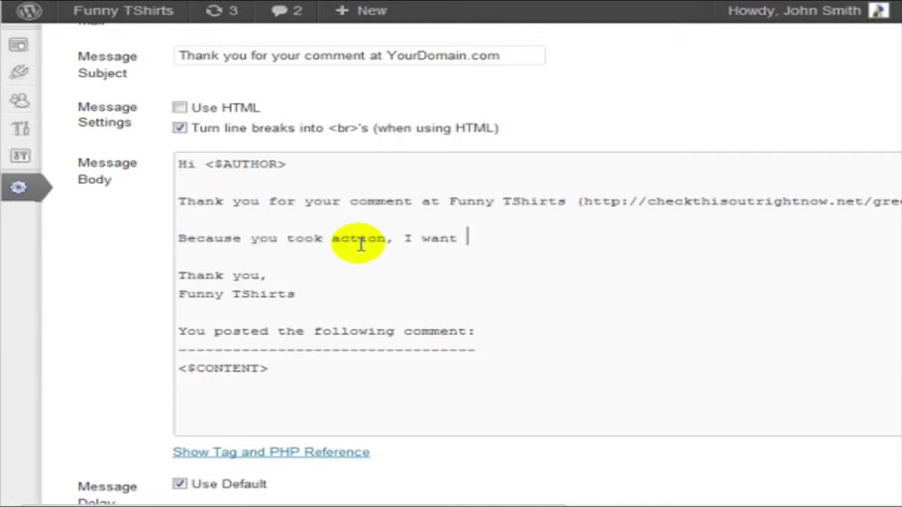
pyautogui.write('to you g')
pyautogui.press('BackSpace')
pyautogui.press('BackSpace')
pyautogui.press('BackSpace')
pyautogui.press('BackSpace')
pyautogui.press('BackSpace')
pyautogui.write('give you exclusive access only')
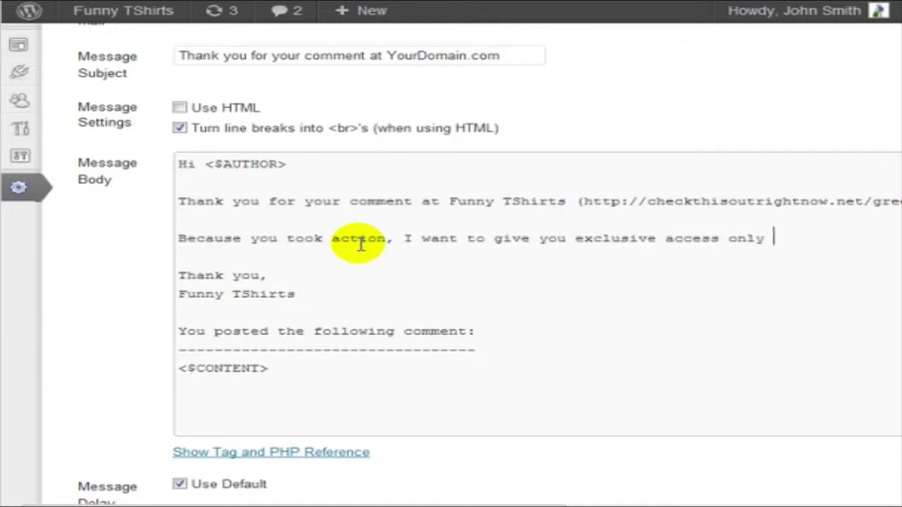
pyautogui.write(' here ')
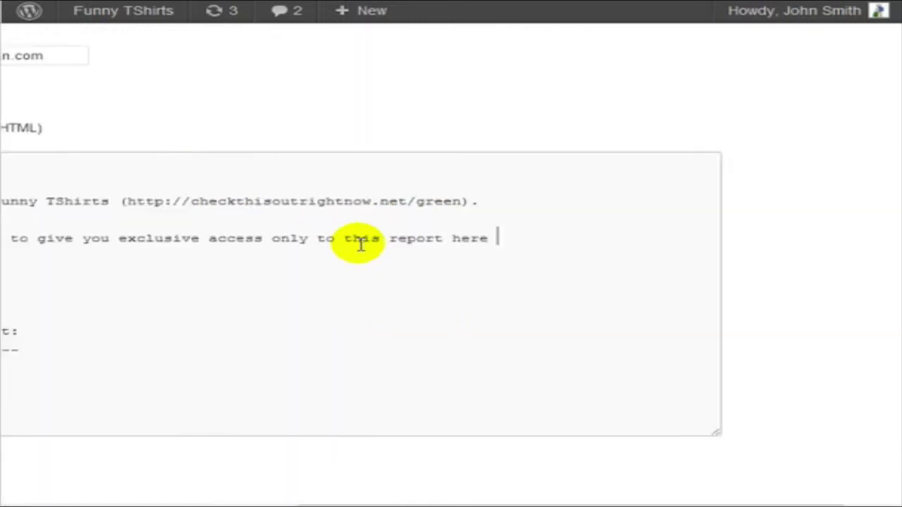
pyautogui.write(':')
pyautogui.press('Return')
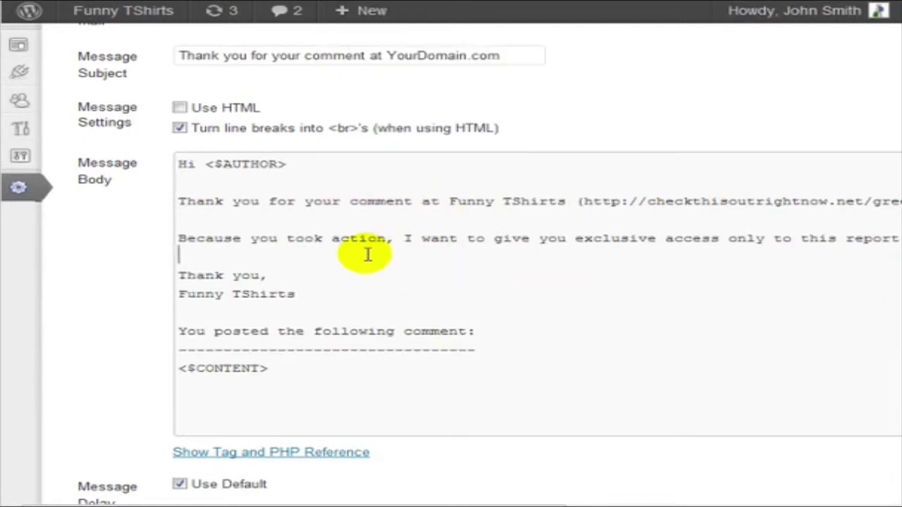
# - Look over the message's remaining settings and open Thank Me Later's message defaults
pyautogui.scroll(-4, 394, 304)
pyautogui.scroll(-1, 393, 299)
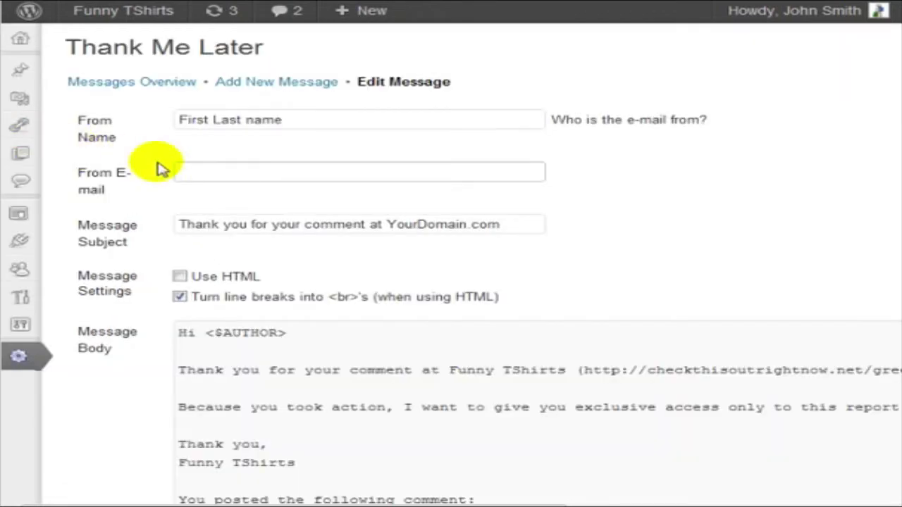
pyautogui.scroll(-1, 104, 272)
pyautogui.scroll(-6, 104, 272)
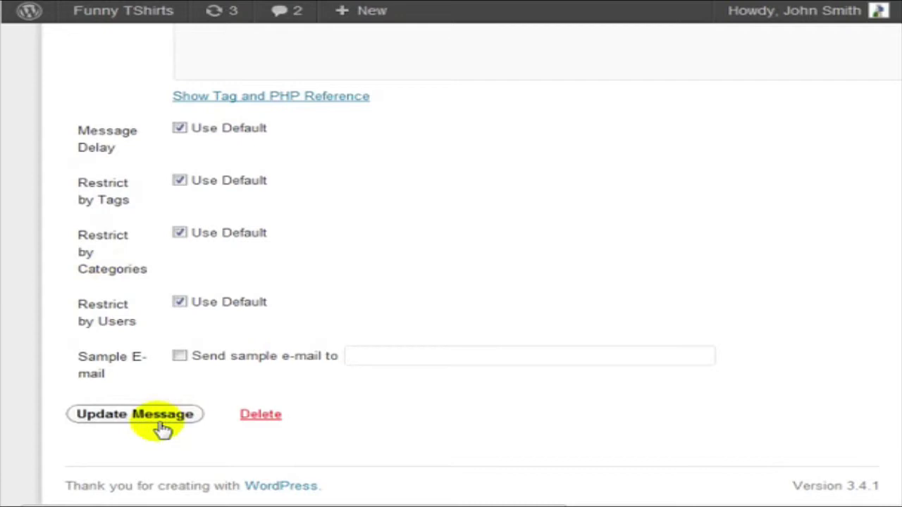
pyautogui.scroll(5, 428, 242)
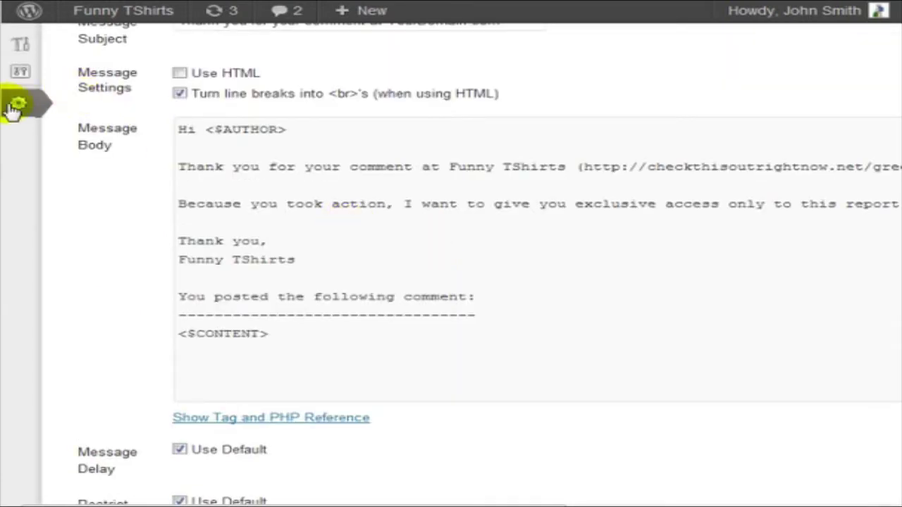
pyautogui.moveTo(16, 107)
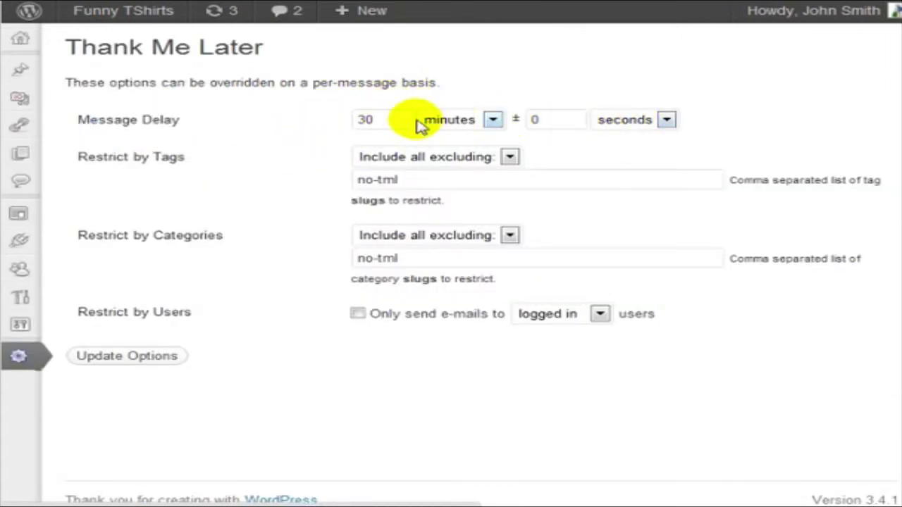
# - Set the default message delay to 1 minute and save the options
pyautogui.click(492, 120)
pyautogui.click(492, 121)
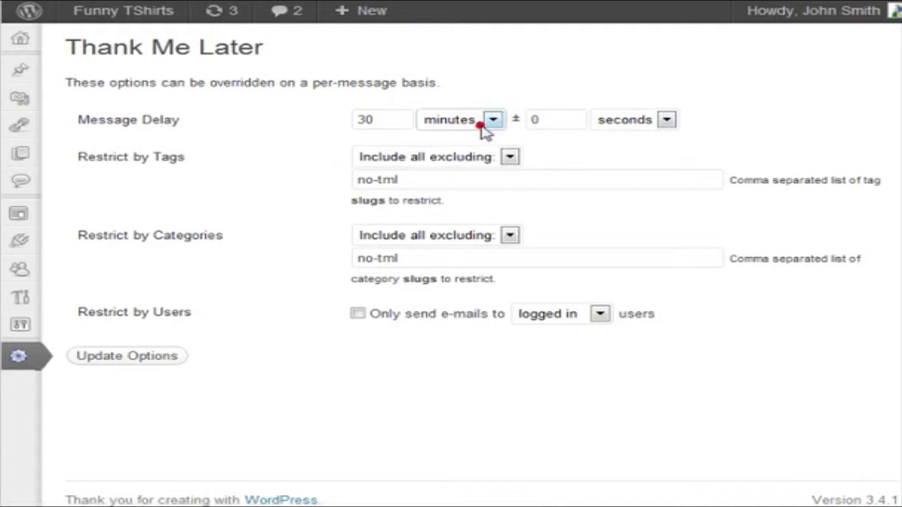
pyautogui.click(480, 125)
pyautogui.click(478, 121)
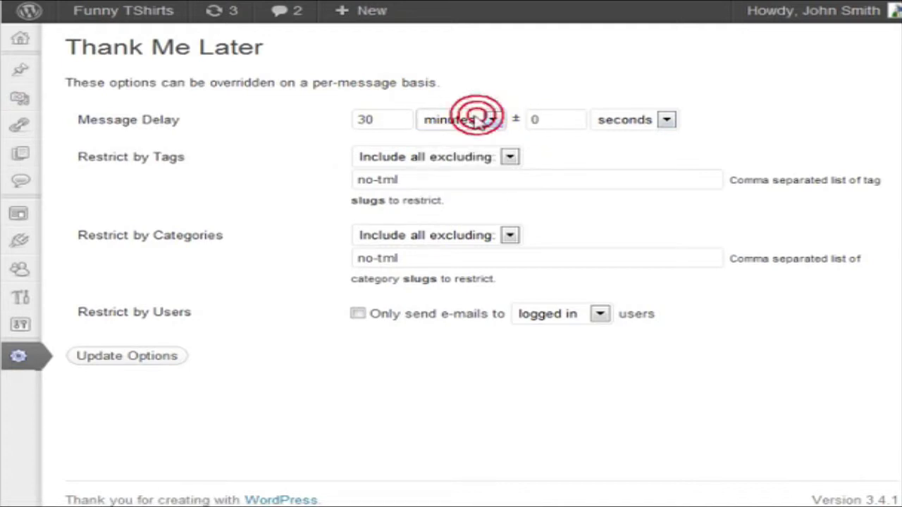
pyautogui.moveTo(389, 120); pyautogui.dragTo(330, 121)
pyautogui.write('1')
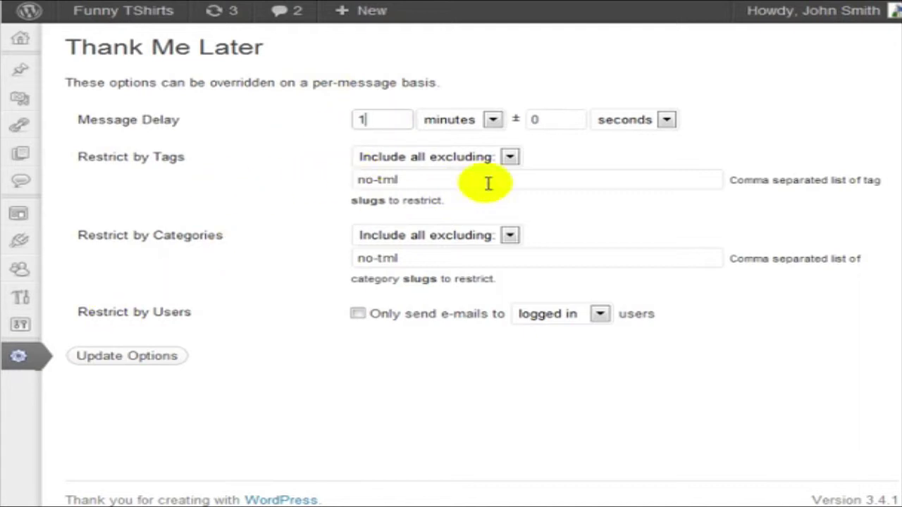
pyautogui.click(139, 359)
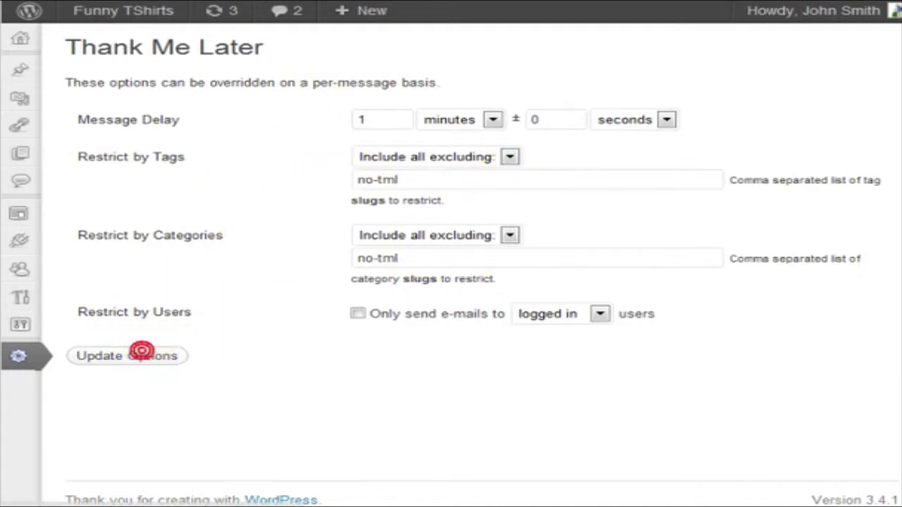
# - Turn off showing the opt-out link under the comment form in Thank Me Later's settings and save the options
pyautogui.click(62, 399)
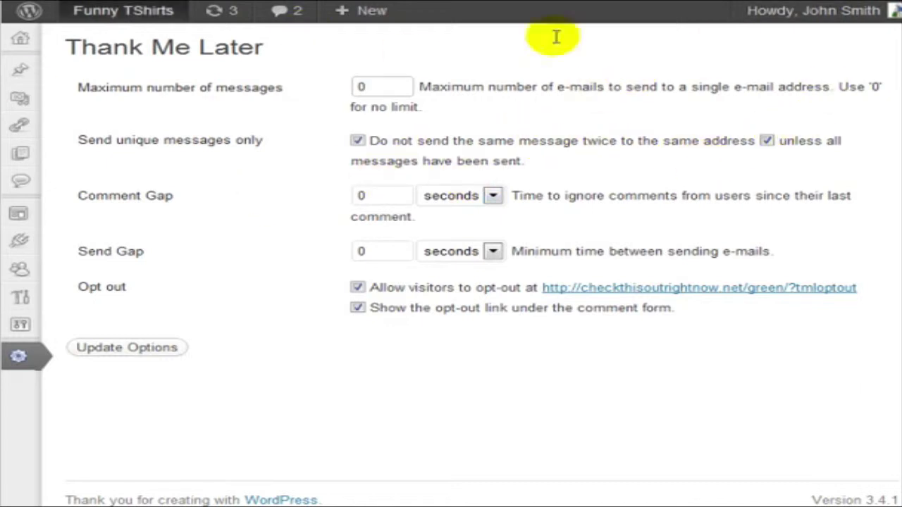
pyautogui.click(359, 309)
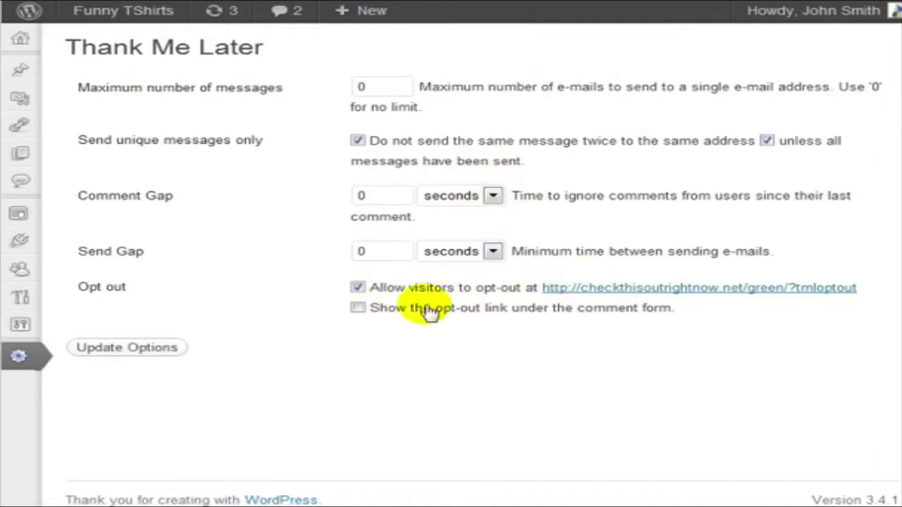
pyautogui.click(180, 348)
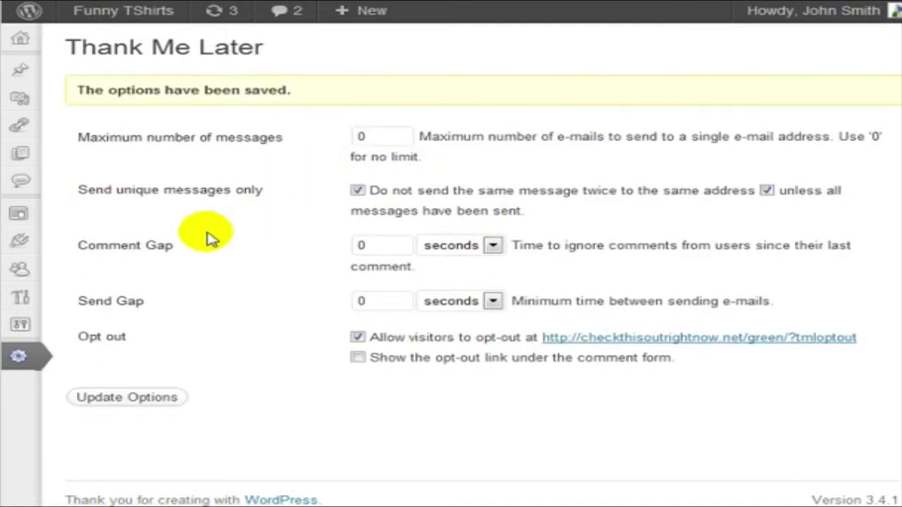
# - Check the environment status on Thank Me Later's installation page, including its re-install option
pyautogui.moveTo(21, 357)
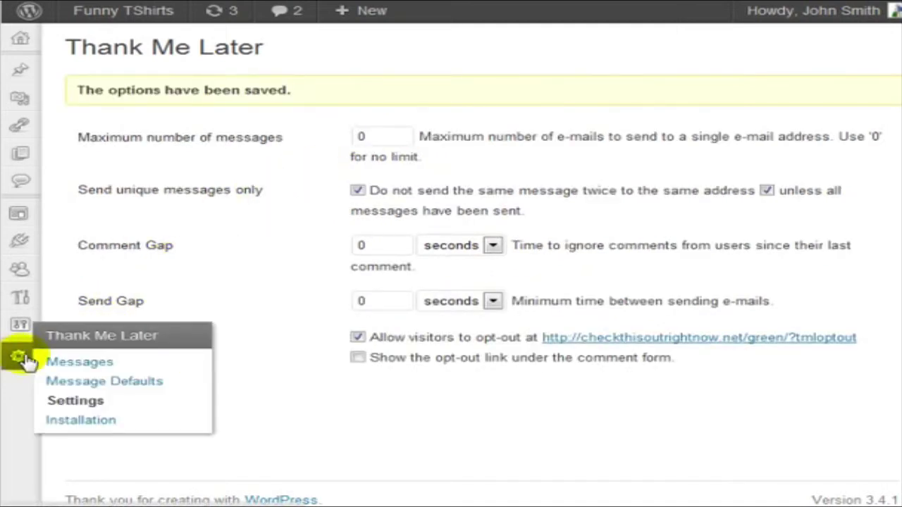
pyautogui.click(63, 424)
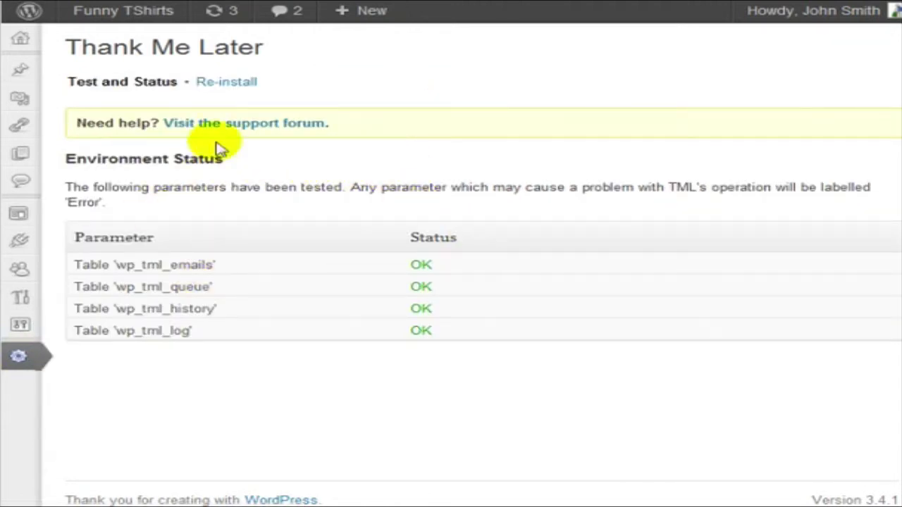
pyautogui.click(226, 82)
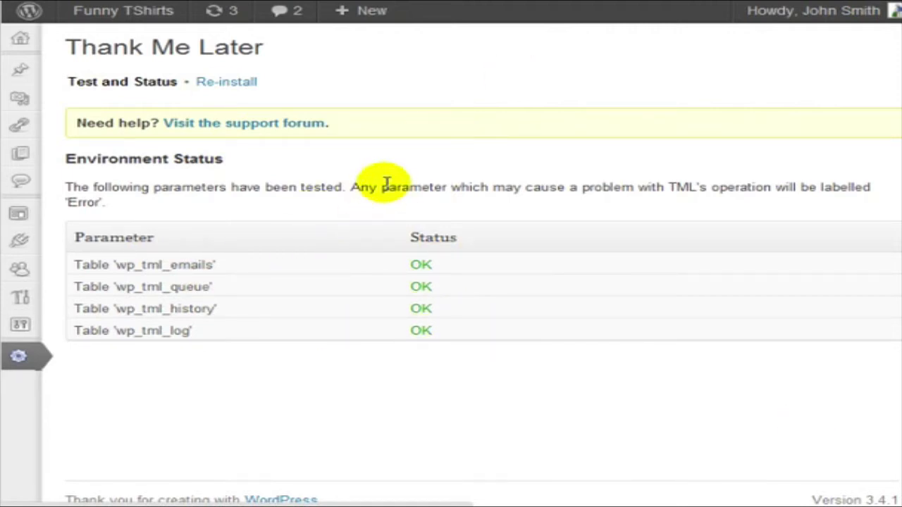
# - Visit the public Funny TShirts site, look over its front page and log out of the account
pyautogui.moveTo(338, 12)
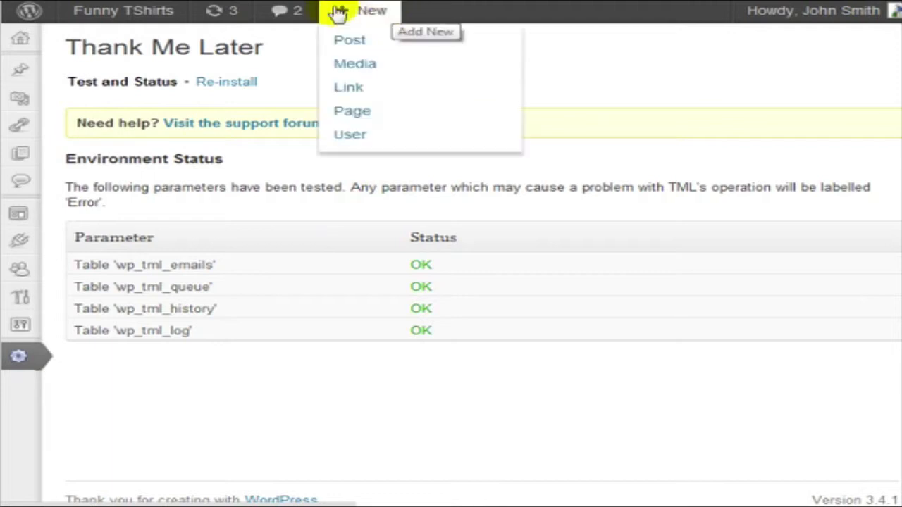
pyautogui.moveTo(137, 18)
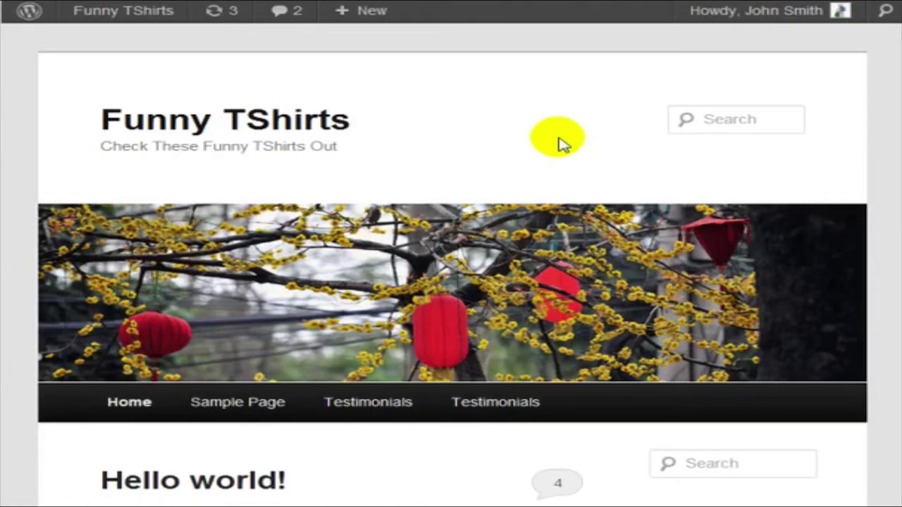
pyautogui.scroll(-8, 559, 145)
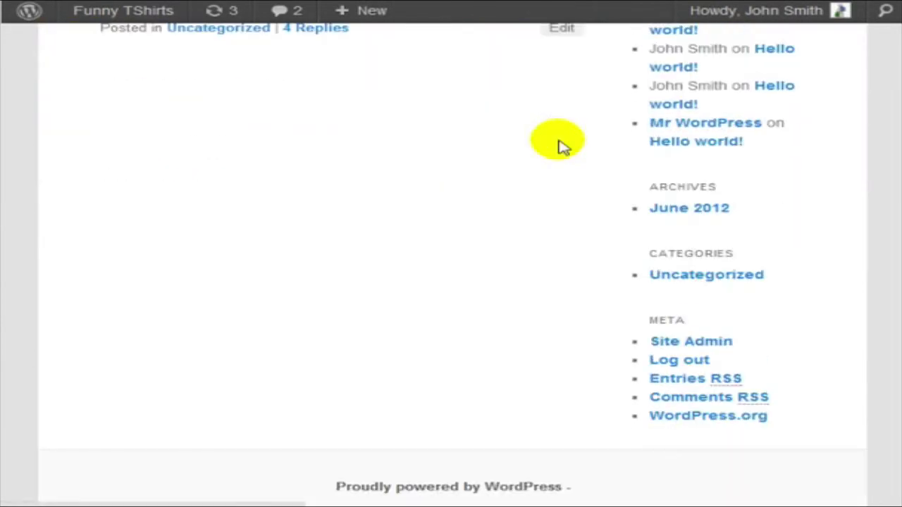
pyautogui.scroll(5, 560, 145)
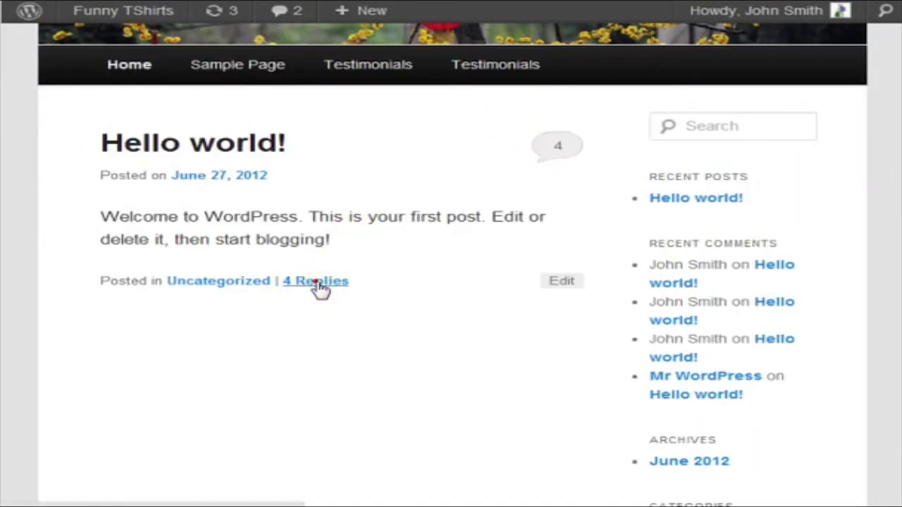
pyautogui.moveTo(760, 25)
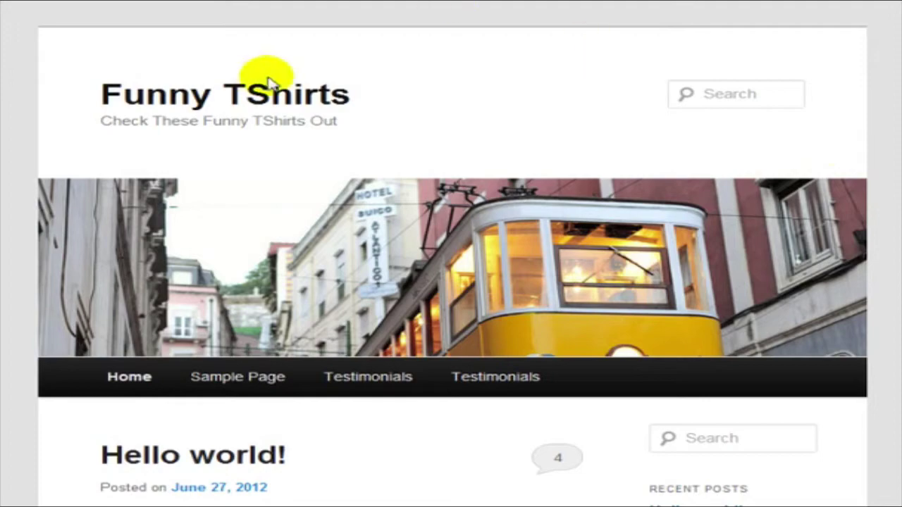
# - Open the replies of the "Hello world!" post as a visitor and go to its comment form
pyautogui.scroll(-3, 584, 155)
pyautogui.scroll(-3, 573, 165)
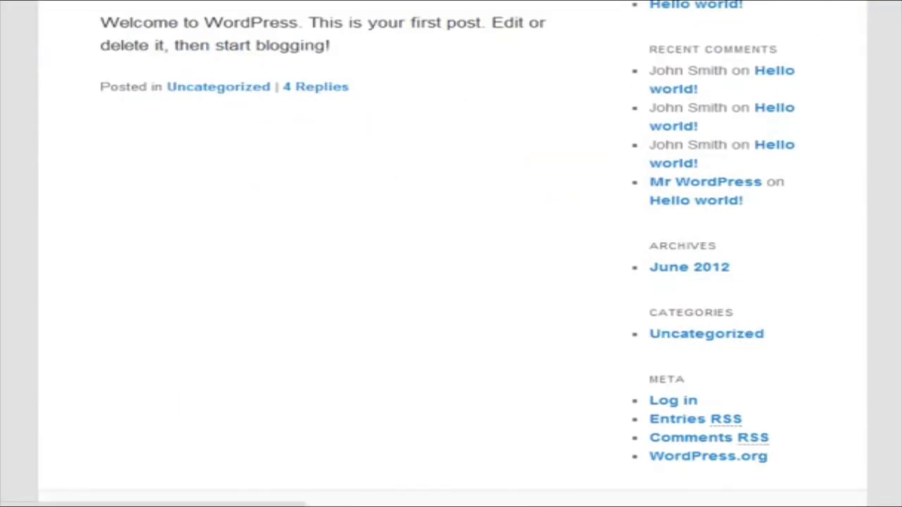
pyautogui.click(316, 87)
pyautogui.scroll(-10, 727, 288)
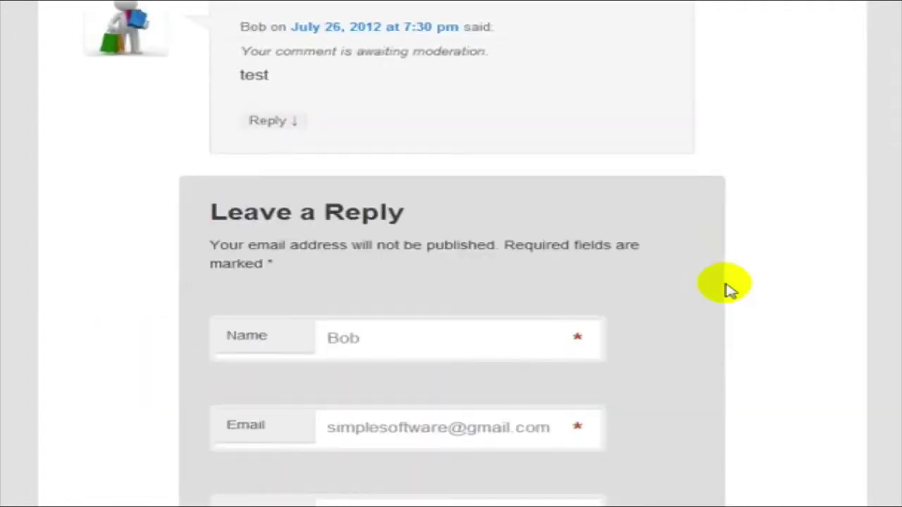
pyautogui.scroll(-2, 727, 287)
# - Post the comment "Hey this is a great website" using the prefilled name and e-mail
pyautogui.click(368, 251)
pyautogui.click(416, 161)
pyautogui.click(412, 255)
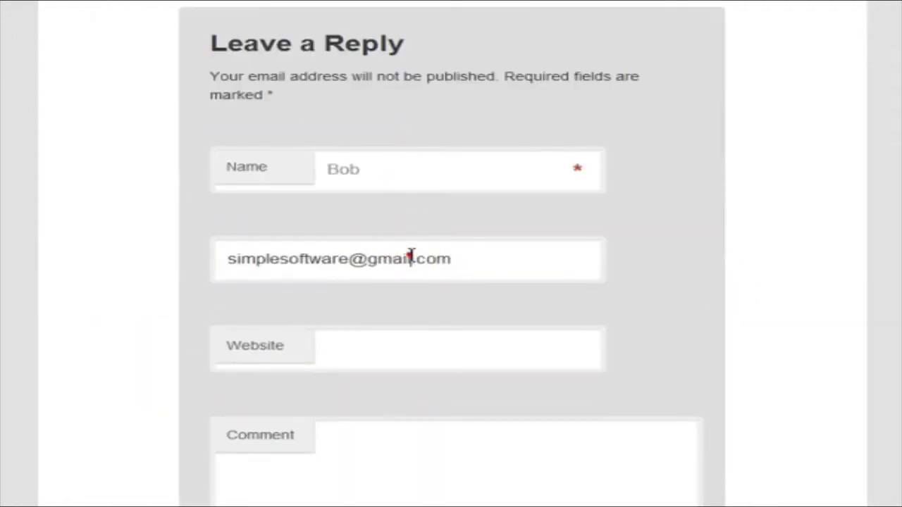
pyautogui.scroll(-2, 419, 303)
pyautogui.click(422, 302)
pyautogui.scroll(-1, 437, 301)
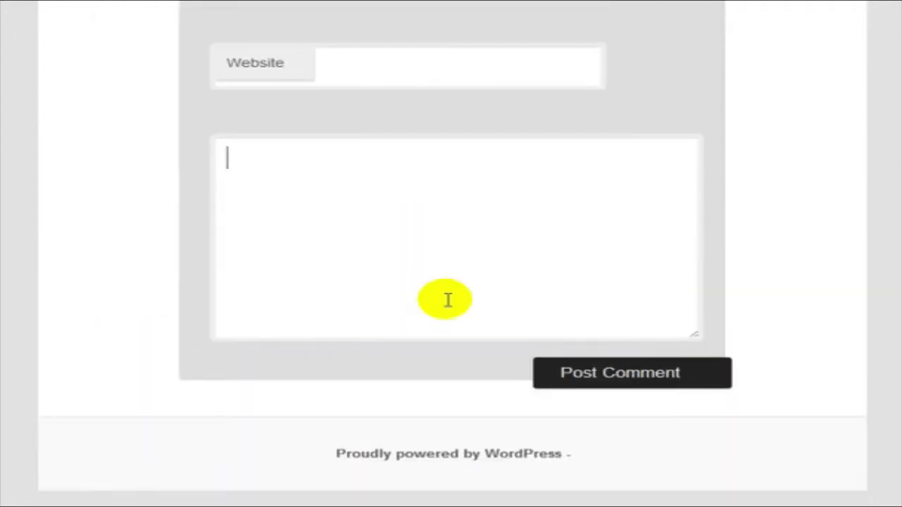
pyautogui.write('Hey this is a great website')
pyautogui.click(637, 373)
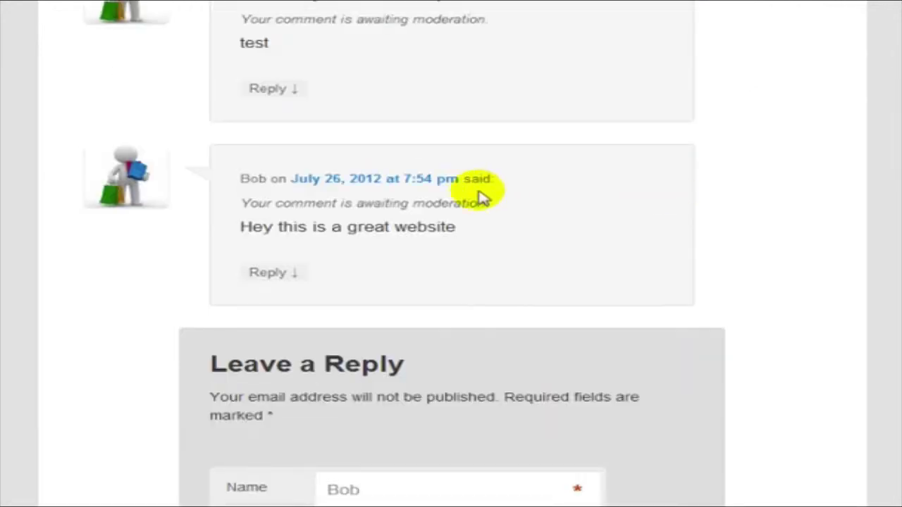
pyautogui.scroll(1, 448, 185)
pyautogui.scroll(1, 444, 190)
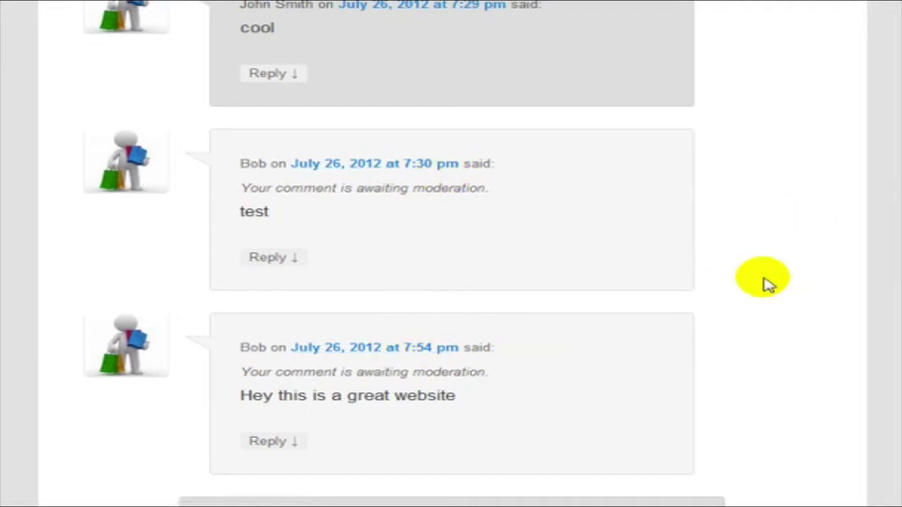
pyautogui.scroll(5, 767, 284)
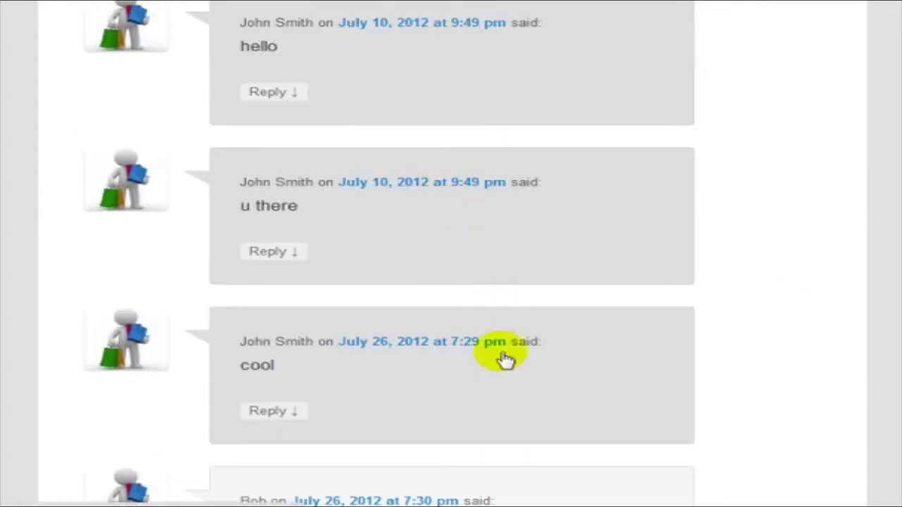
pyautogui.scroll(-5, 775, 290)
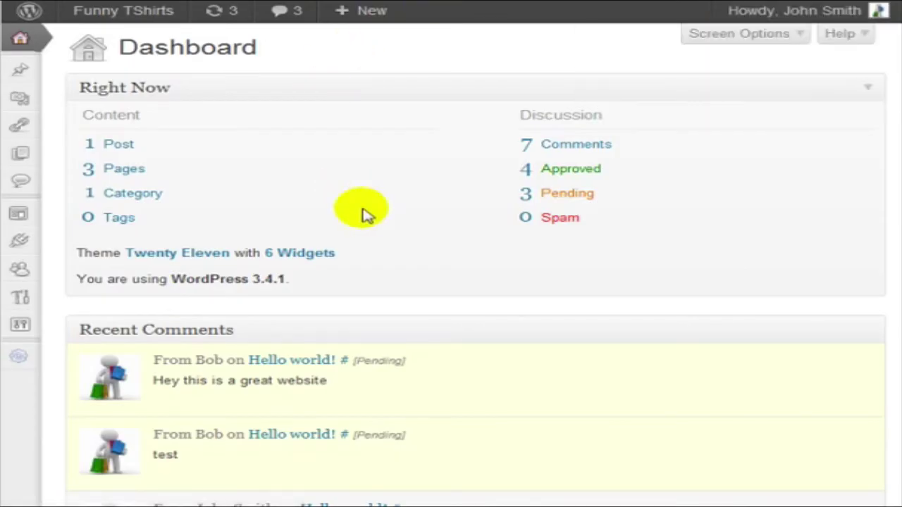
# - Approve the pending comments "Hey this is a great website" and "test" together with a bulk action in the comments list
pyautogui.click(596, 145)
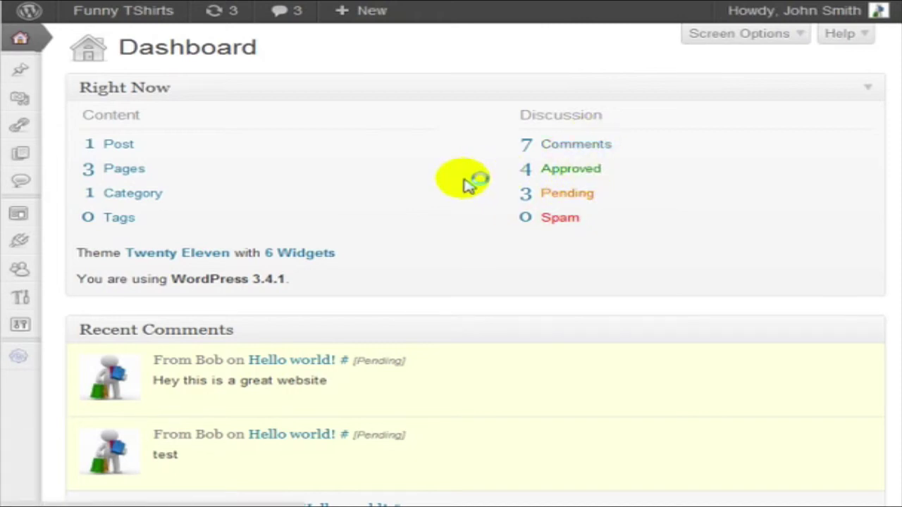
pyautogui.scroll(-2, 282, 177)
pyautogui.click(82, 107)
pyautogui.click(83, 191)
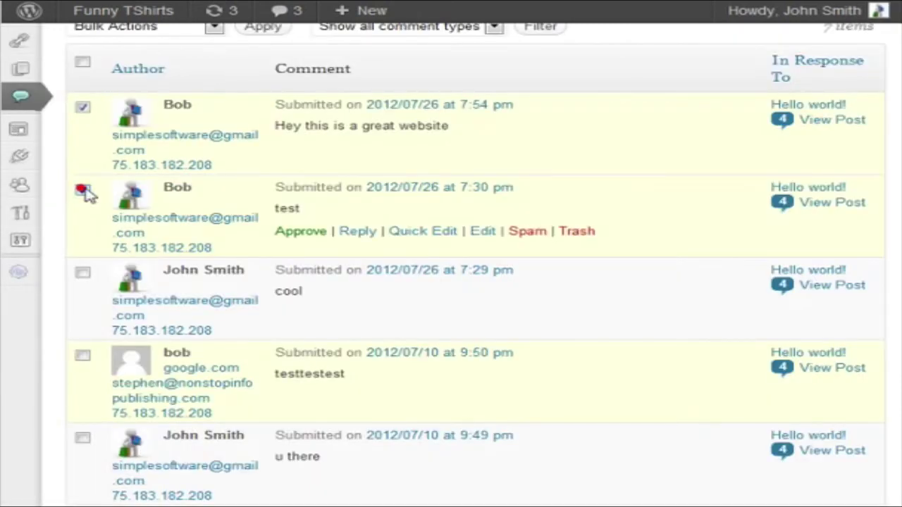
pyautogui.scroll(2, 86, 196)
pyautogui.click(183, 113)
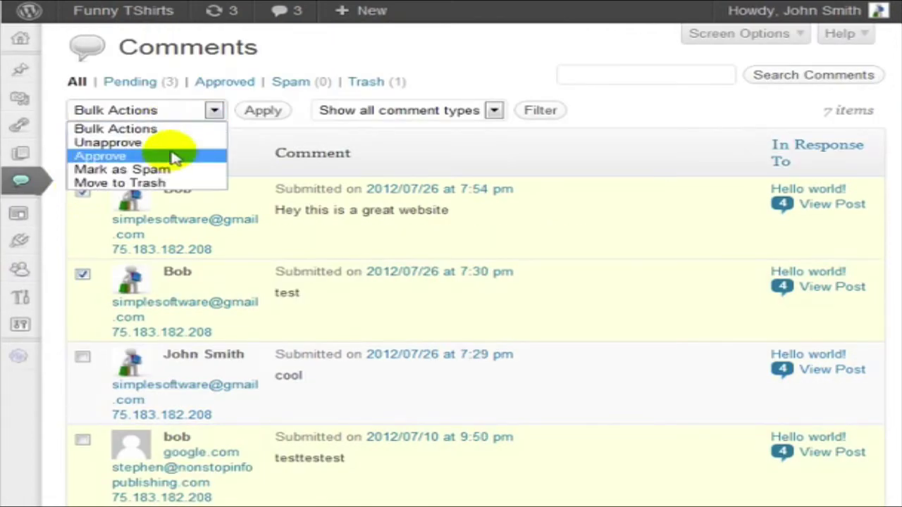
pyautogui.click(175, 156)
pyautogui.click(259, 110)
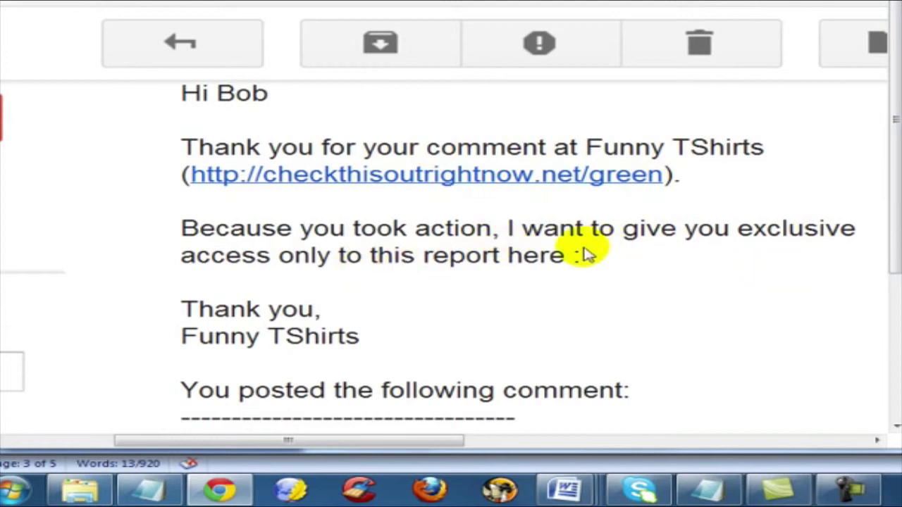
# - Switch from the received thank-you e-mail back to the WordPress dashboard and the site's comments list
pyautogui.hotkey('ctrl', 'Tab')
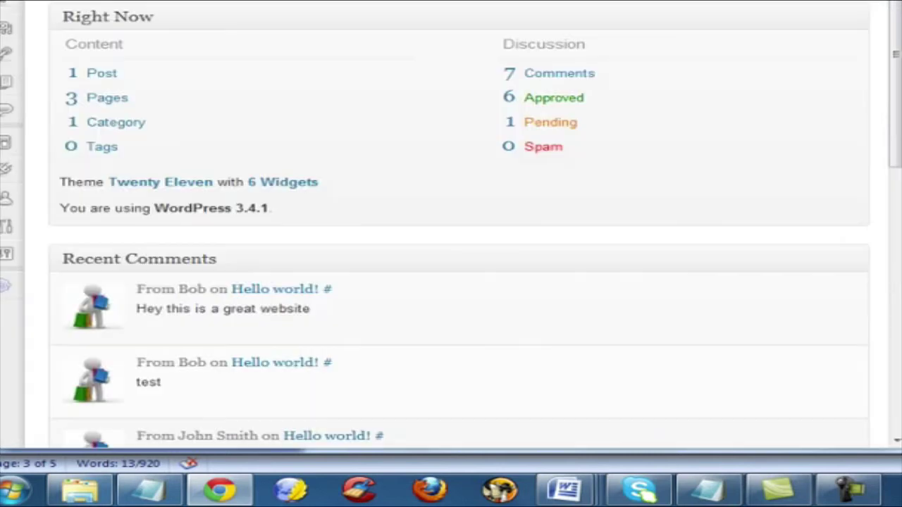
pyautogui.hotkey('ctrl', 'Tab')
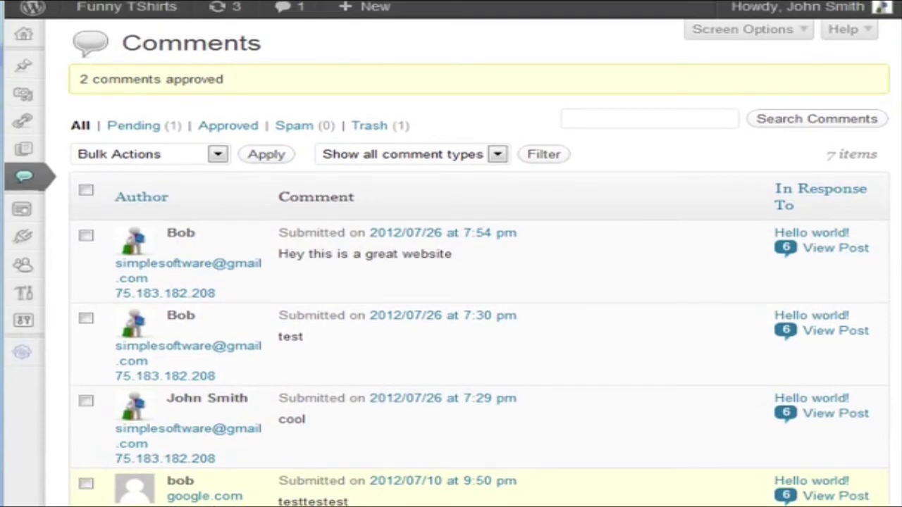
pyautogui.click(675, 181)
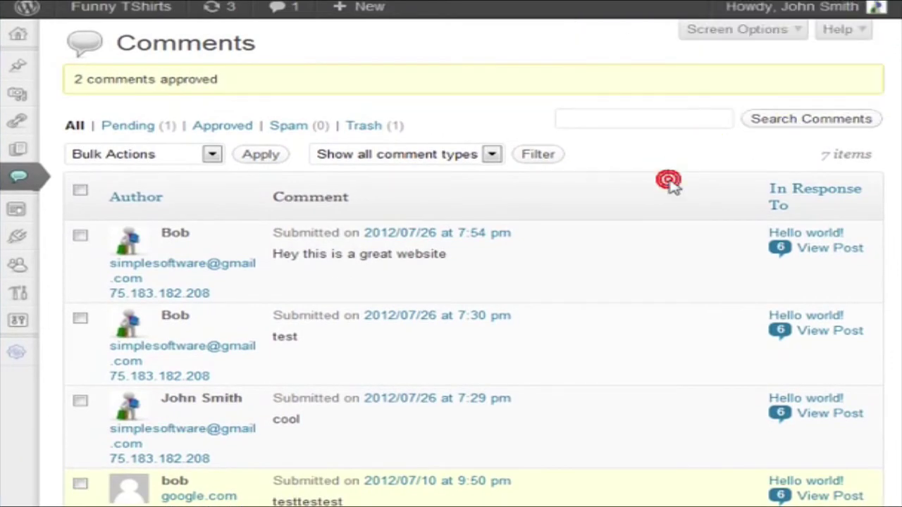
pyautogui.click(715, 123)
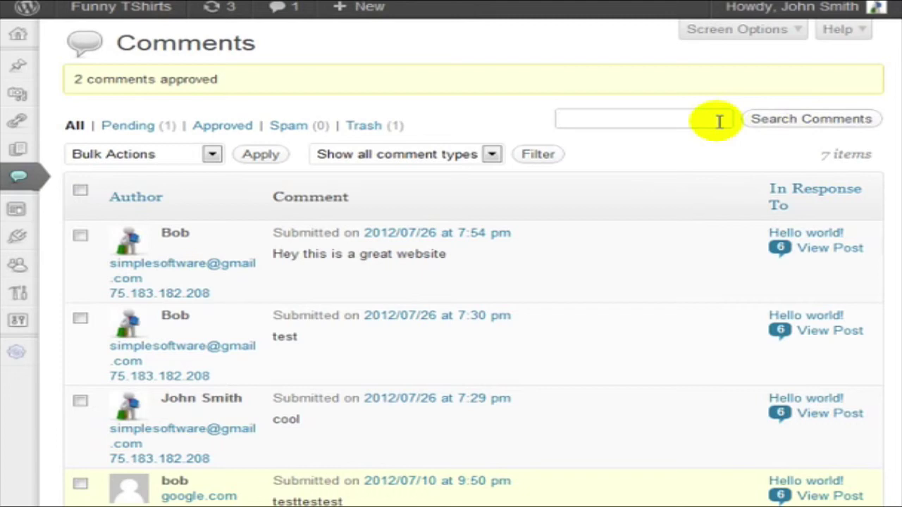